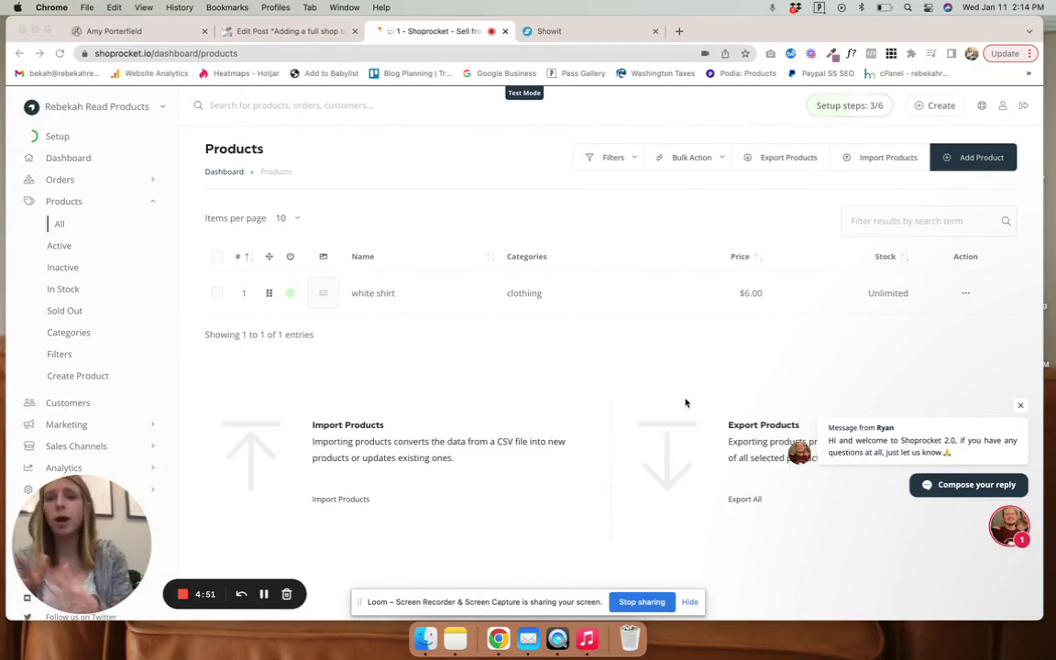
- Create a new product named 'red shirt'
{"action": "left_click", "coordinate": [979, 161]}
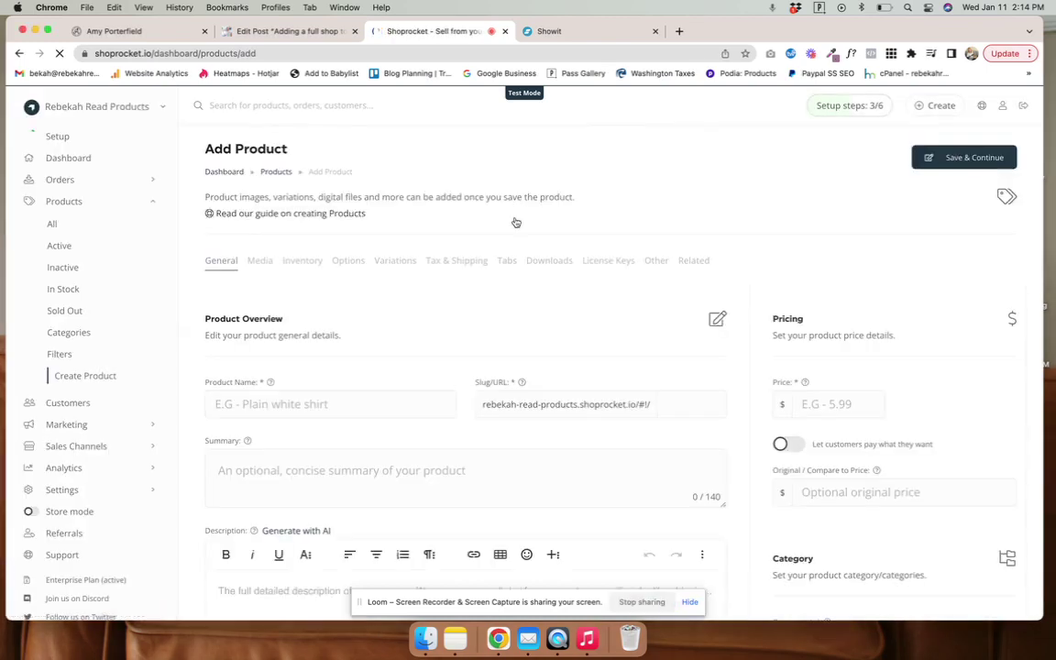
{"action": "left_click", "coordinate": [298, 403]}
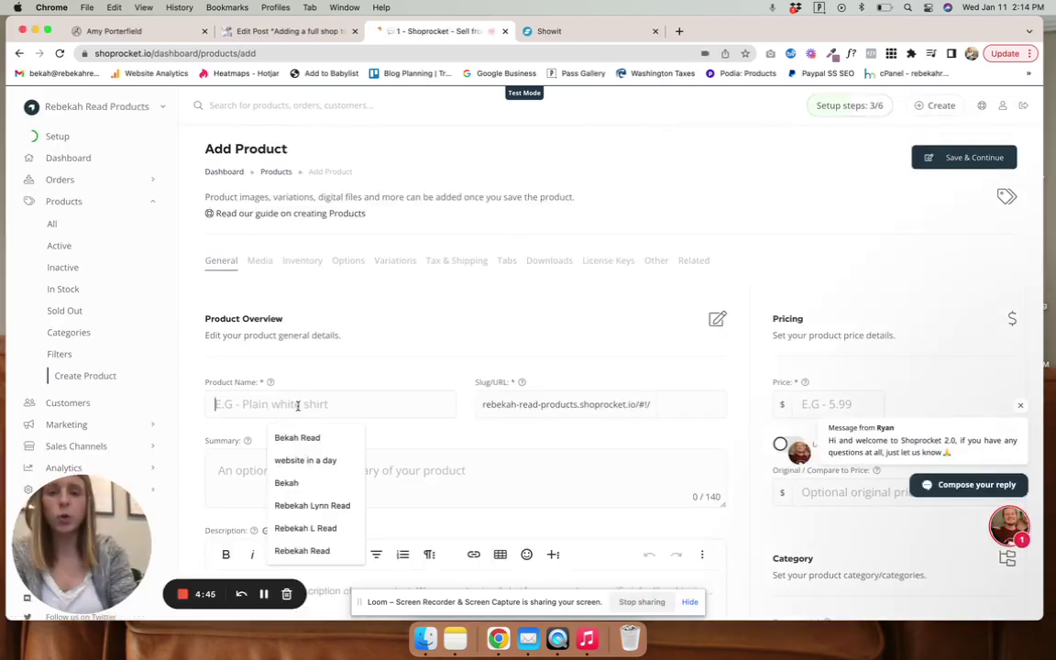
{"action": "type", "text": "red shirt"}
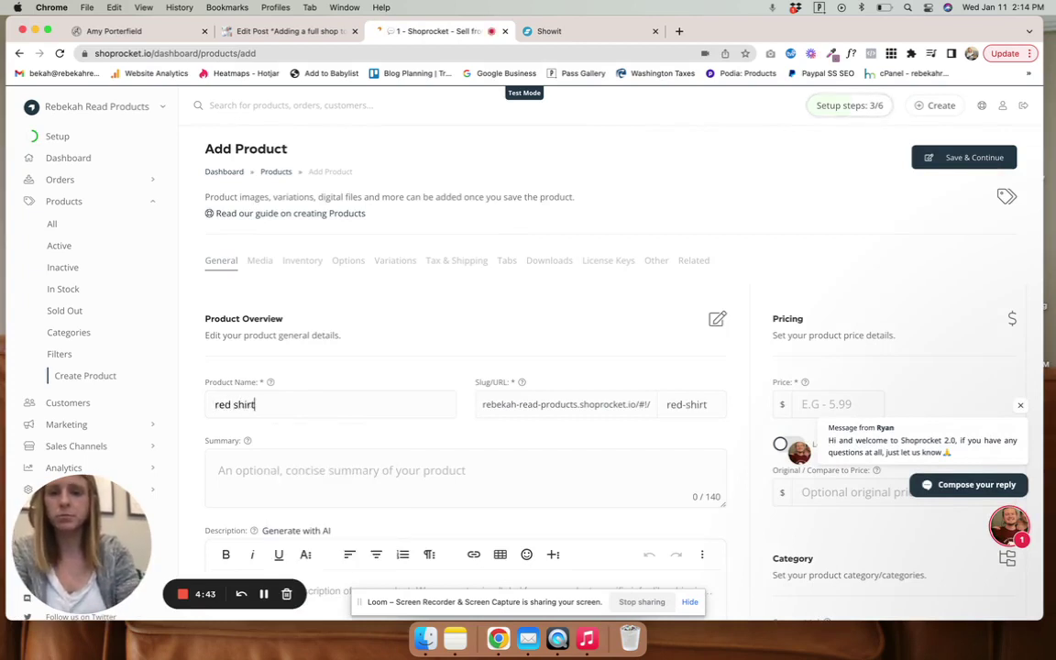
{"action": "scroll", "coordinate": [312, 488], "scroll_direction": "down", "scroll_amount": 2}
{"action": "scroll", "coordinate": [311, 487], "scroll_direction": "down", "scroll_amount": 4}
{"action": "scroll", "coordinate": [311, 488], "scroll_direction": "down", "scroll_amount": 2}
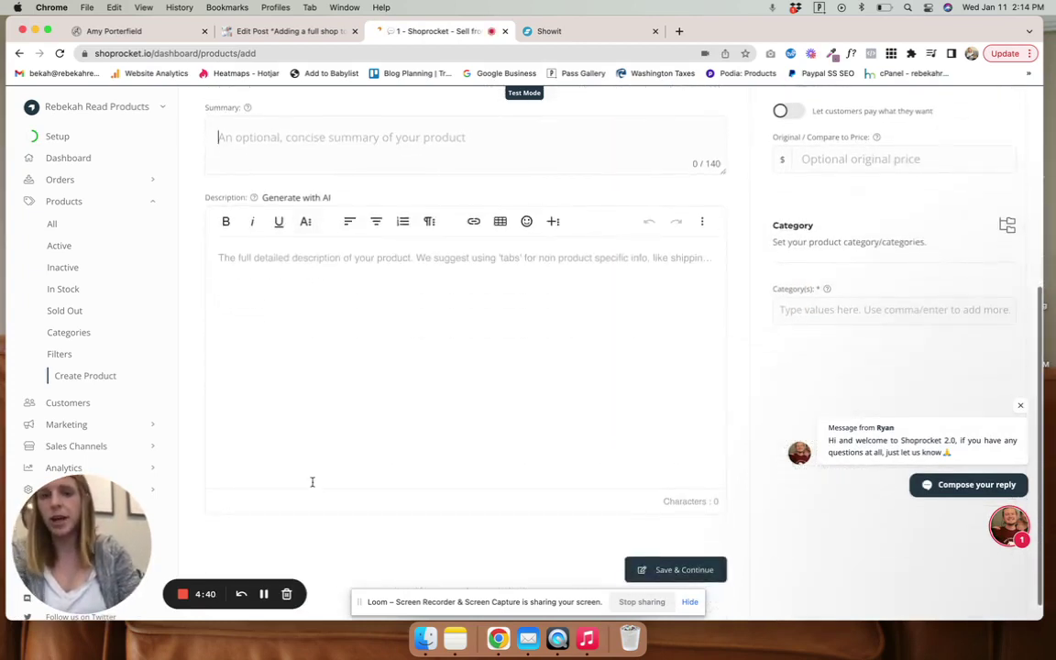
- Assign the product to the clothiing category, set its price to $4.00, and save it
{"action": "left_click", "coordinate": [796, 316]}
{"action": "type", "text": "clothiing"}
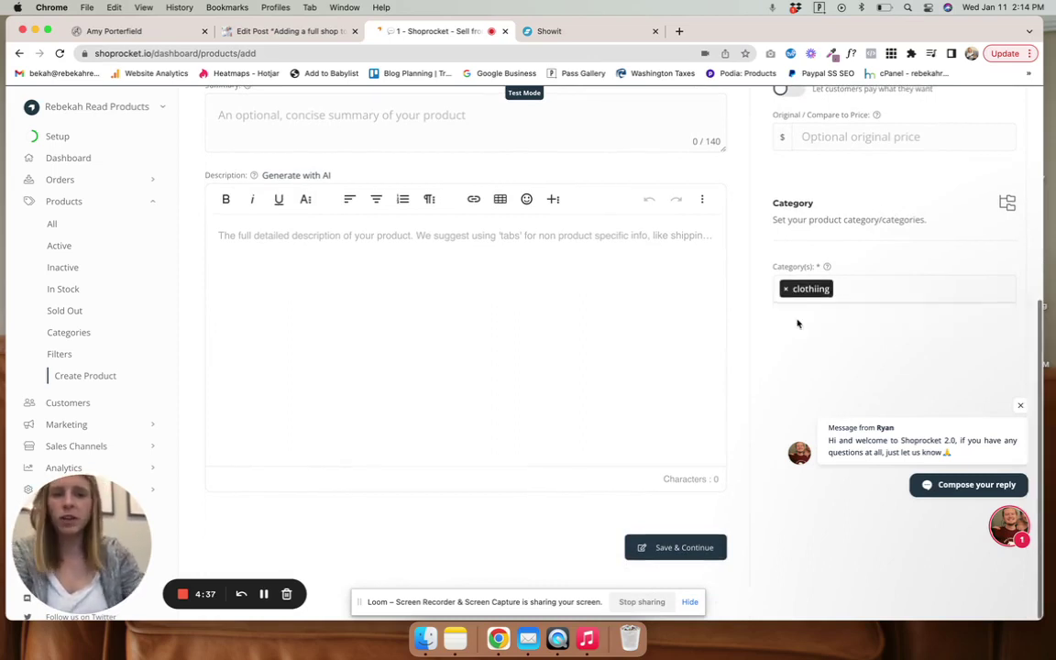
{"action": "scroll", "coordinate": [798, 323], "scroll_direction": "up", "scroll_amount": 2}
{"action": "scroll", "coordinate": [797, 322], "scroll_direction": "up", "scroll_amount": 2}
{"action": "scroll", "coordinate": [797, 323], "scroll_direction": "up", "scroll_amount": 1}
{"action": "left_click", "coordinate": [821, 258]}
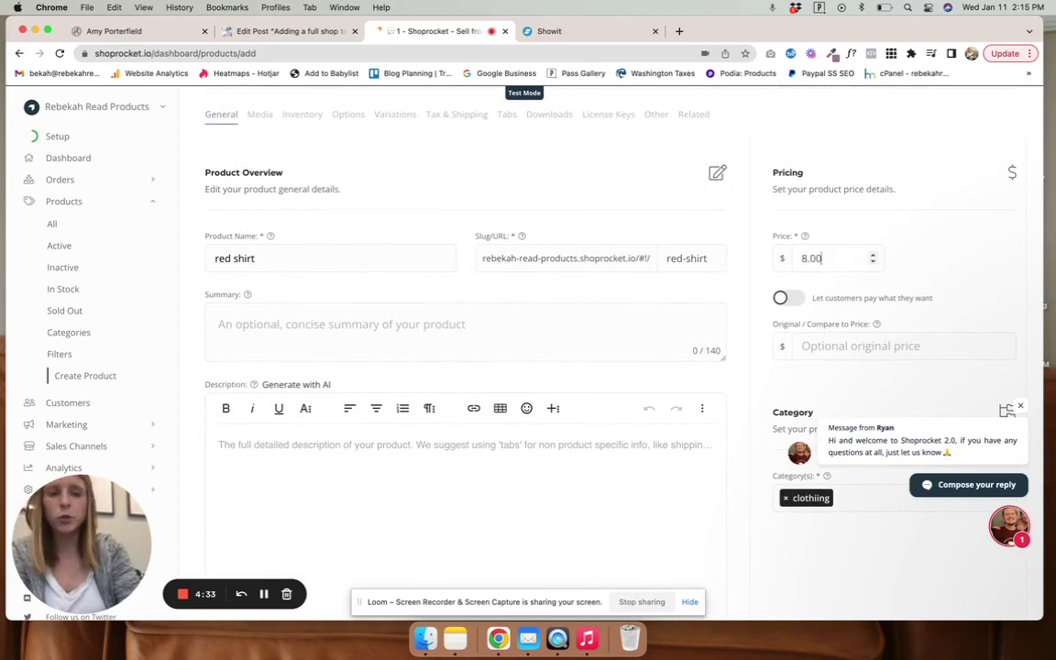
{"action": "scroll", "coordinate": [821, 258], "scroll_direction": "down", "scroll_amount": 4}
{"action": "type", "text": "4"}
{"action": "scroll", "coordinate": [822, 262], "scroll_direction": "up", "scroll_amount": 3}
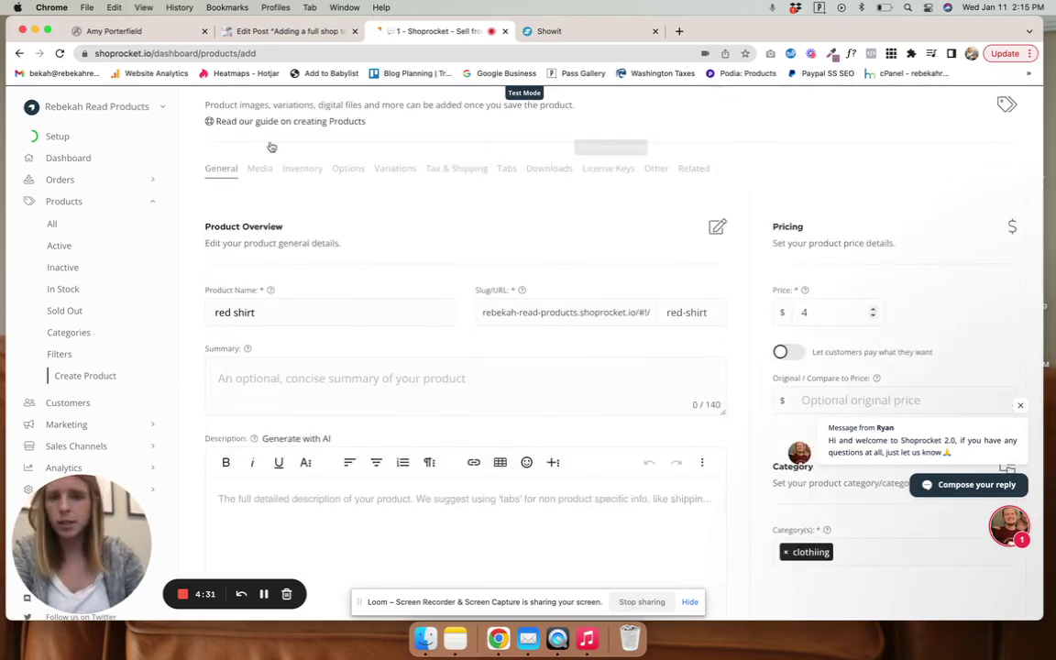
{"action": "left_click", "coordinate": [264, 169]}
{"action": "scroll", "coordinate": [453, 252], "scroll_direction": "down", "scroll_amount": 4}
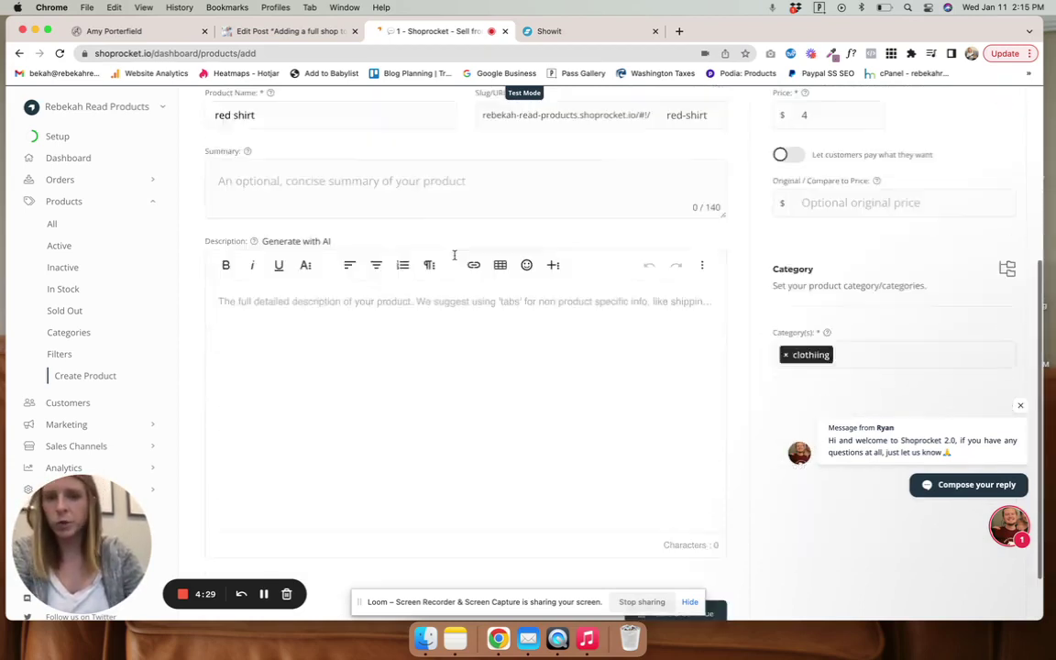
{"action": "scroll", "coordinate": [453, 252], "scroll_direction": "down", "scroll_amount": 1}
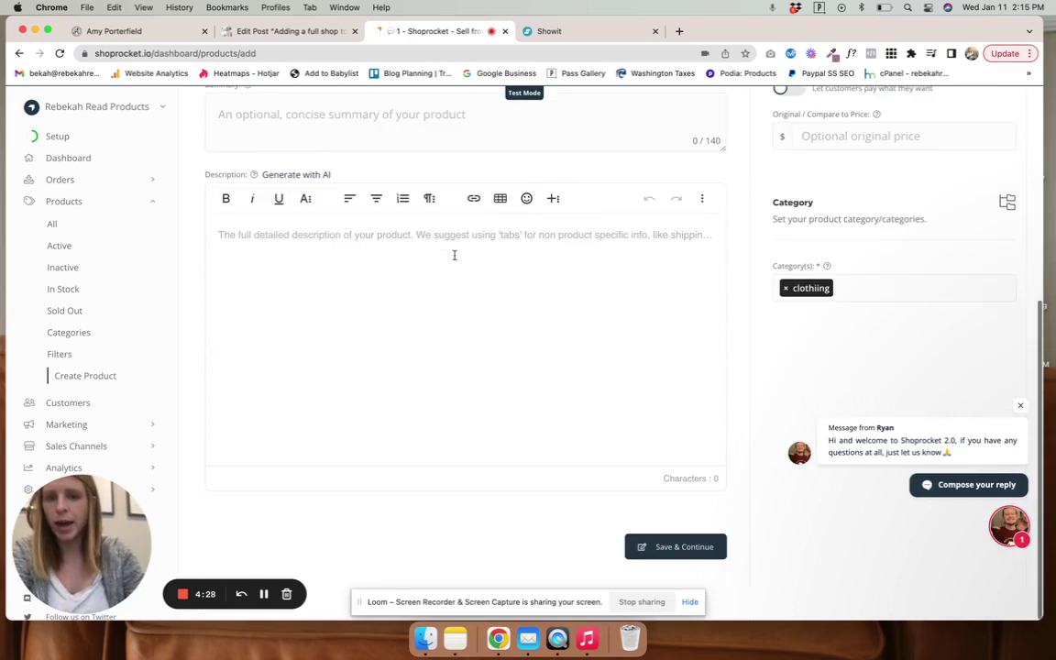
{"action": "left_click", "coordinate": [657, 547]}
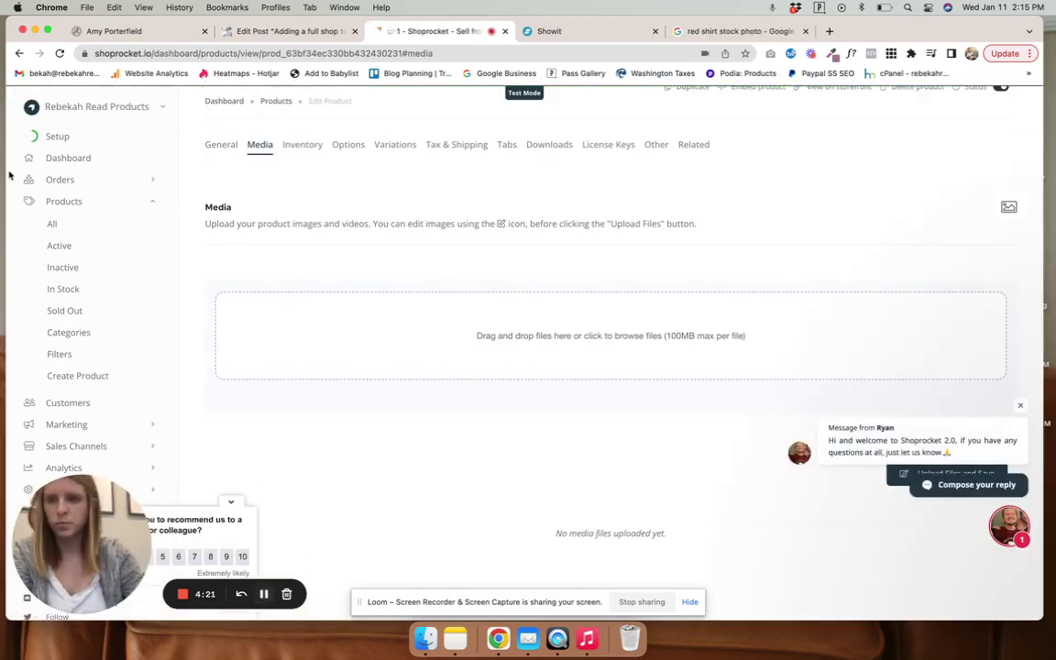
- Queue the screenshot image in White Shirt's Media section, then close the support chat
{"action": "left_click", "coordinate": [50, 229]}
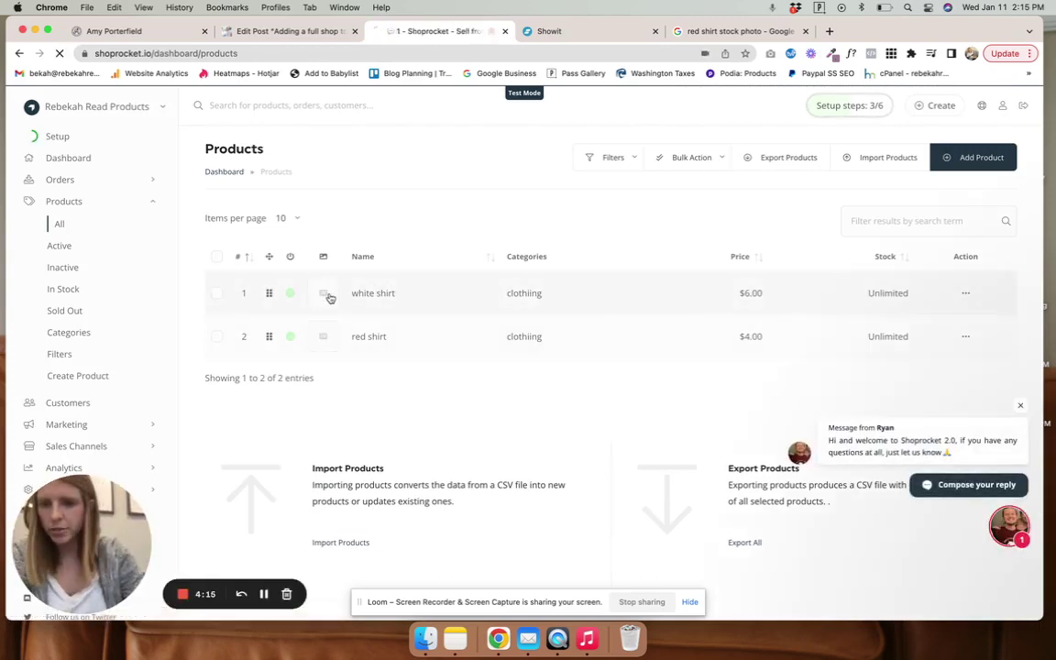
{"action": "left_click", "coordinate": [329, 295]}
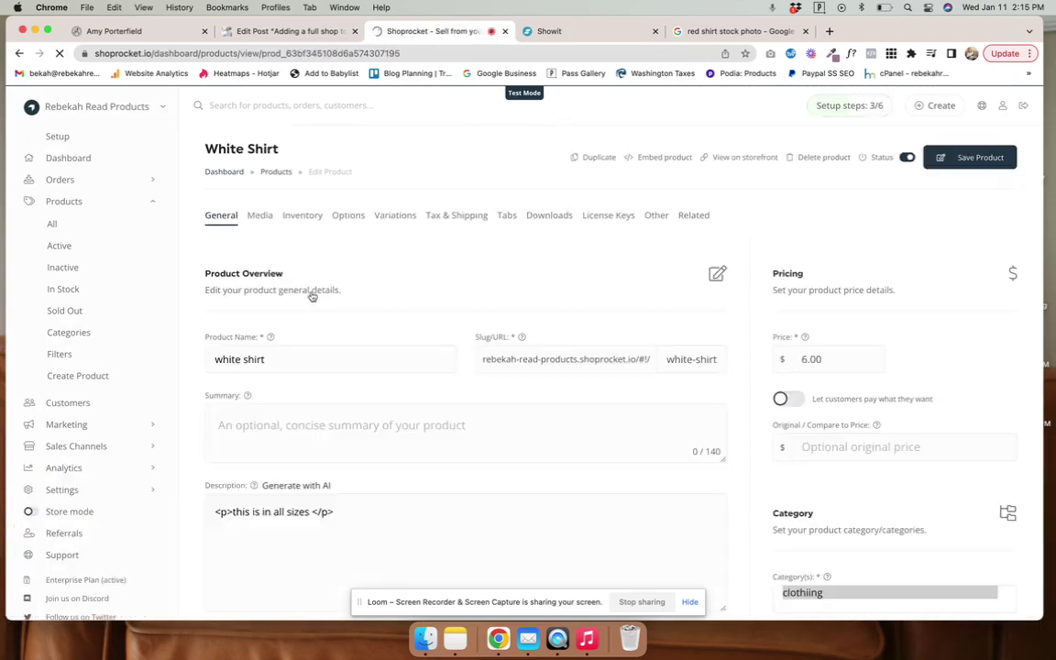
{"action": "left_click", "coordinate": [259, 216]}
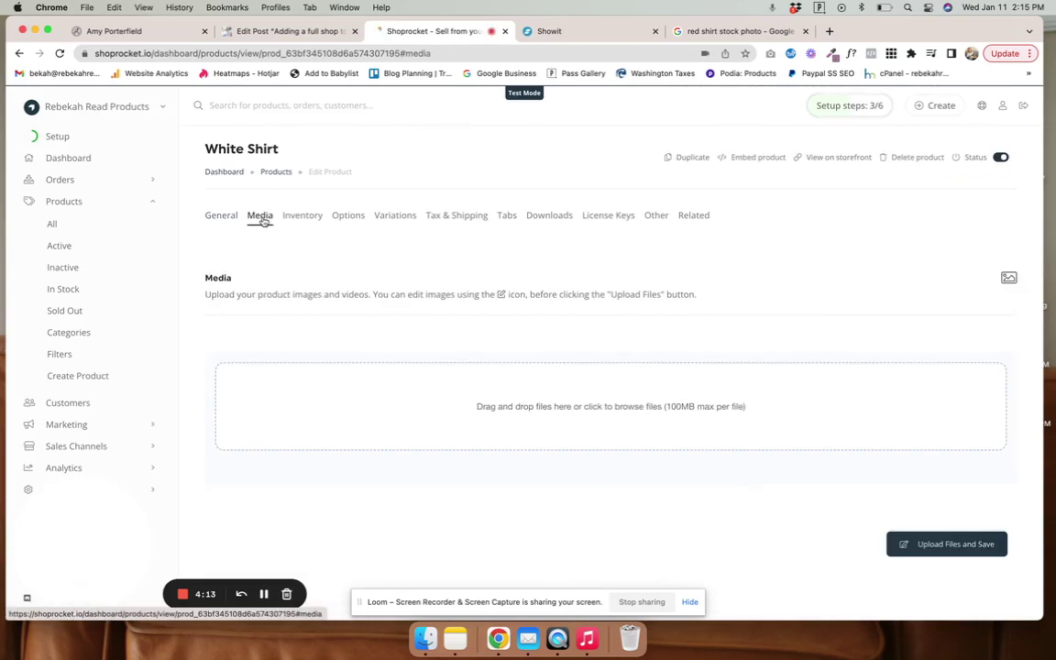
{"action": "left_click", "coordinate": [591, 409]}
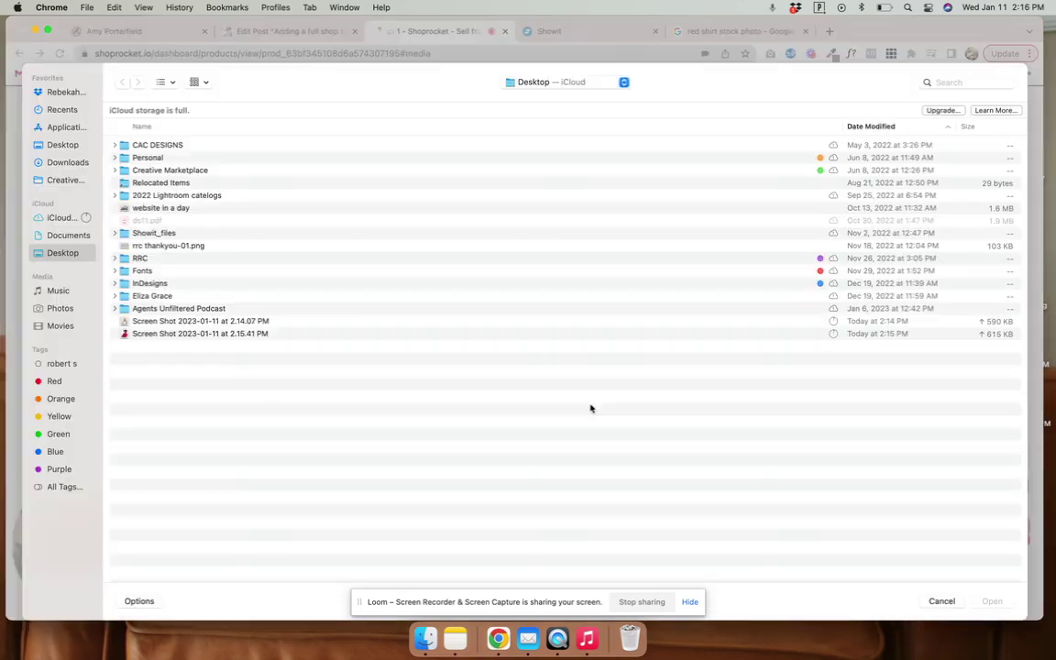
{"action": "double_click", "coordinate": [173, 322]}
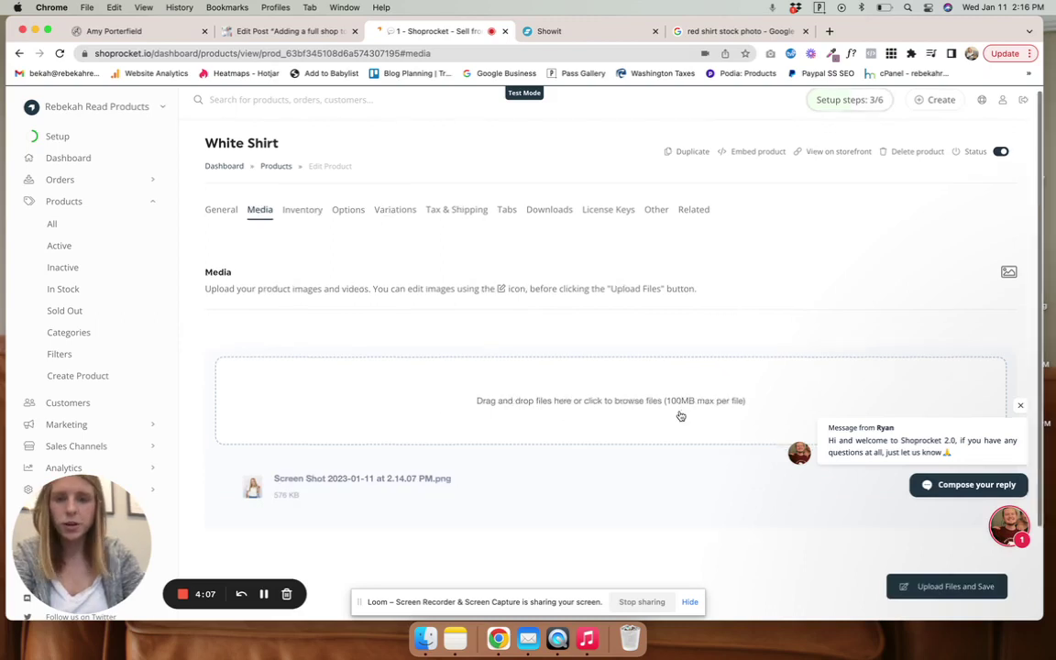
{"action": "scroll", "coordinate": [681, 414], "scroll_direction": "down", "scroll_amount": 3}
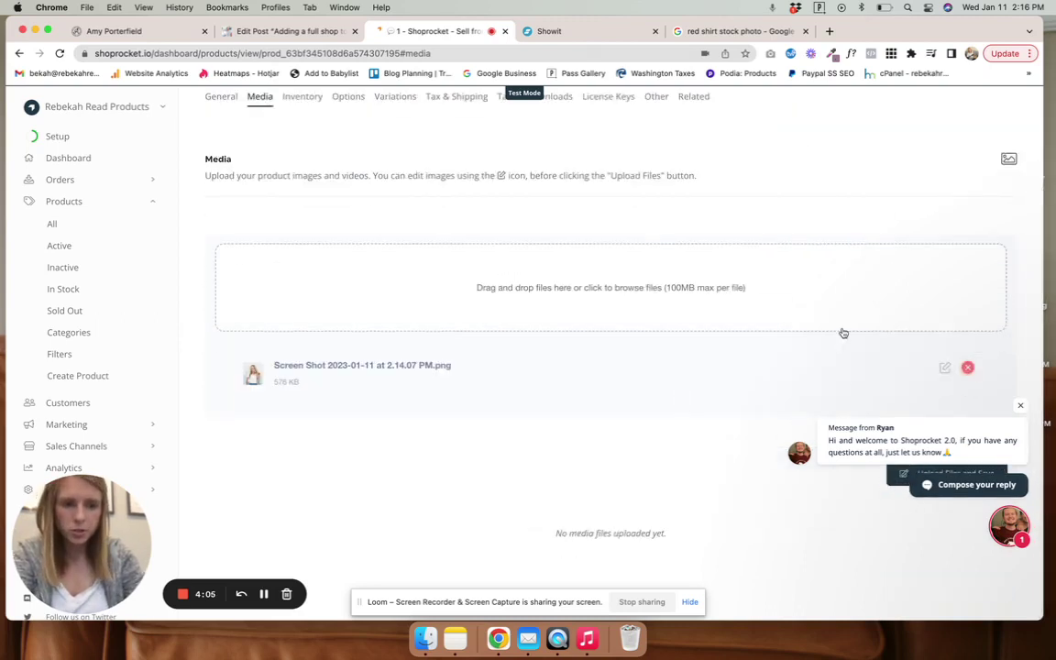
{"action": "left_click", "coordinate": [870, 447]}
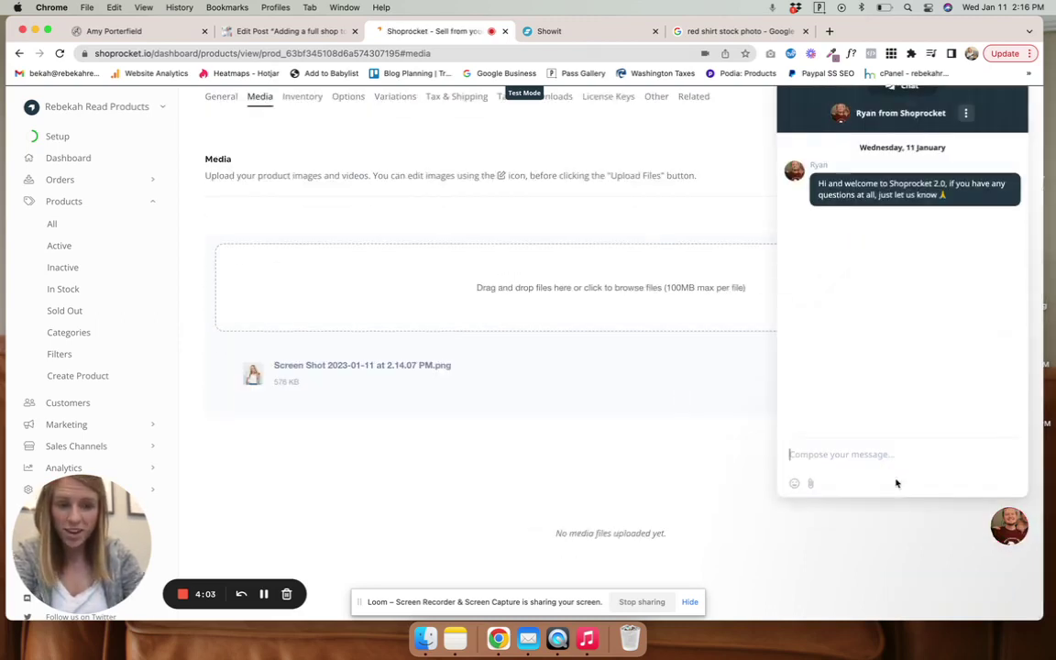
{"action": "left_click", "coordinate": [950, 530]}
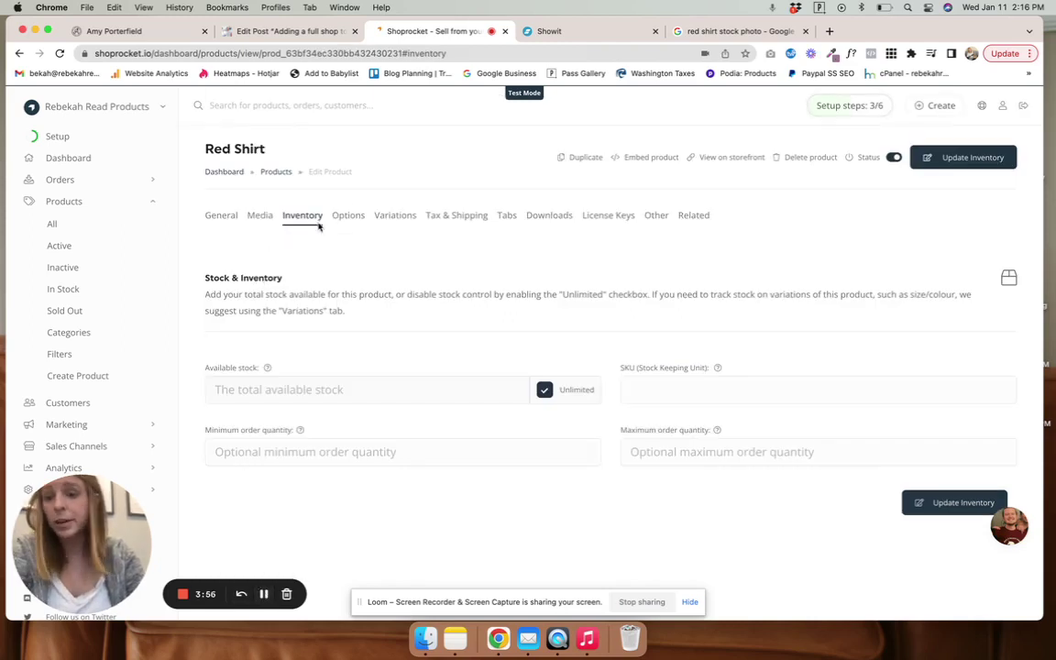
- Open the Red Shirt's Options, then its Variations settings, and review the empty variations
{"action": "left_click", "coordinate": [358, 220]}
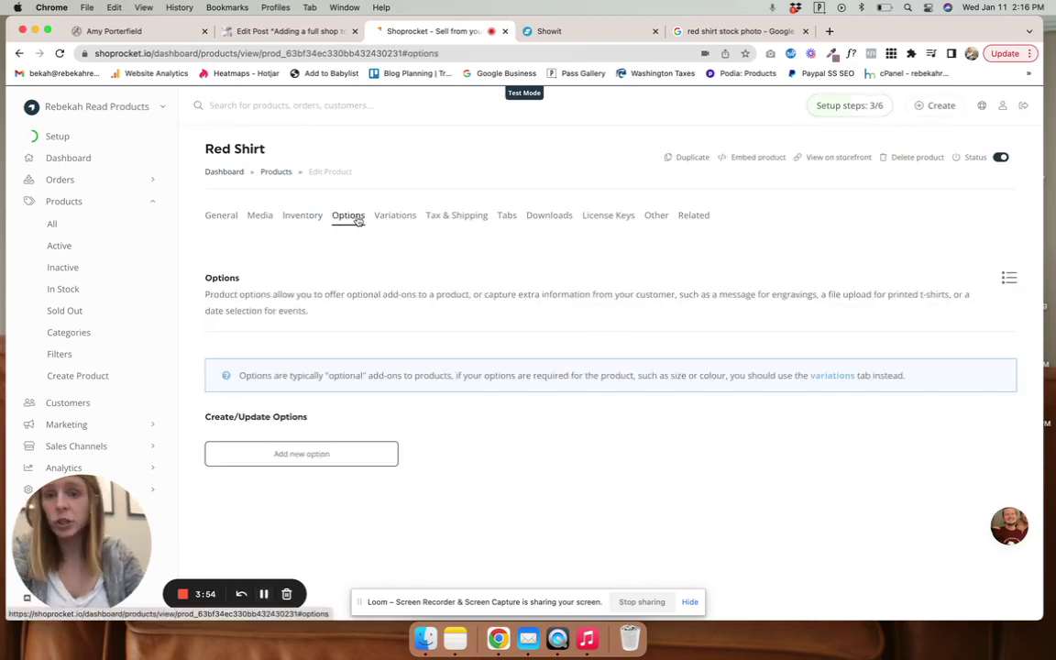
{"action": "left_click", "coordinate": [402, 219]}
{"action": "scroll", "coordinate": [335, 525], "scroll_direction": "down", "scroll_amount": 1}
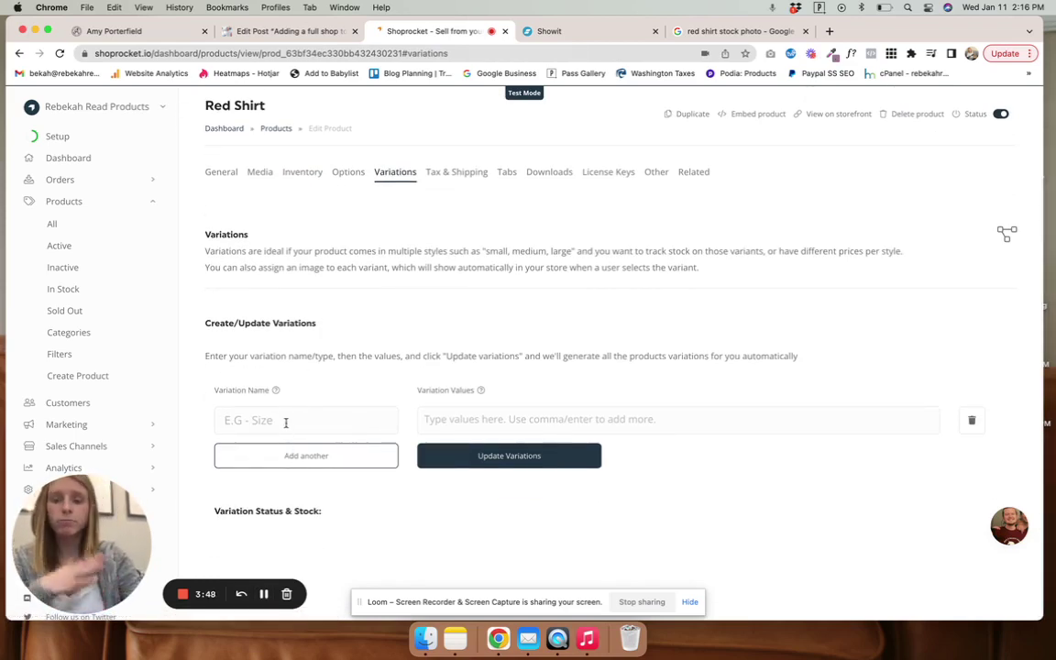
{"action": "scroll", "coordinate": [458, 321], "scroll_direction": "up", "scroll_amount": 1}
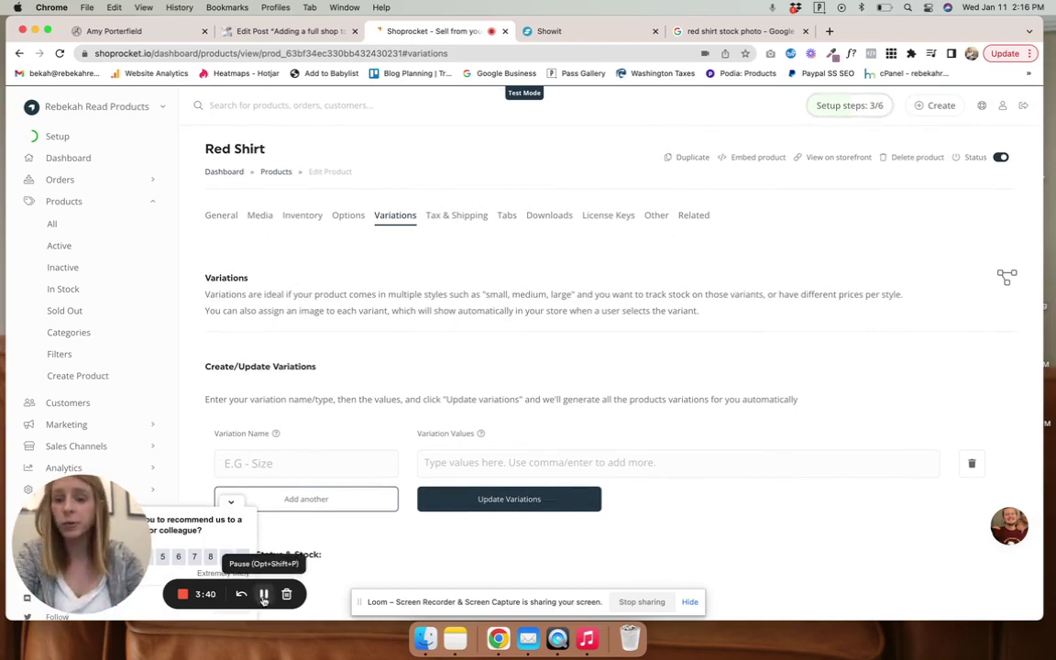
{"action": "scroll", "coordinate": [89, 439], "scroll_direction": "down", "scroll_amount": 1}
- Under Sales Channels > Existing Website, choose Embed multiple products for All Products
{"action": "left_click", "coordinate": [91, 406]}
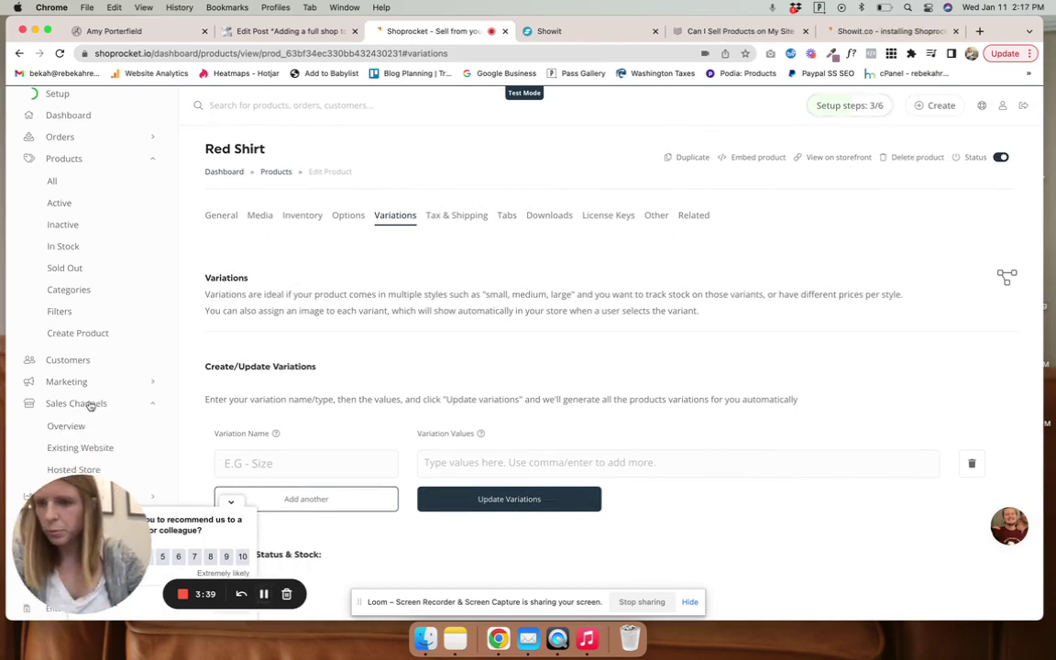
{"action": "scroll", "coordinate": [93, 418], "scroll_direction": "down", "scroll_amount": 2}
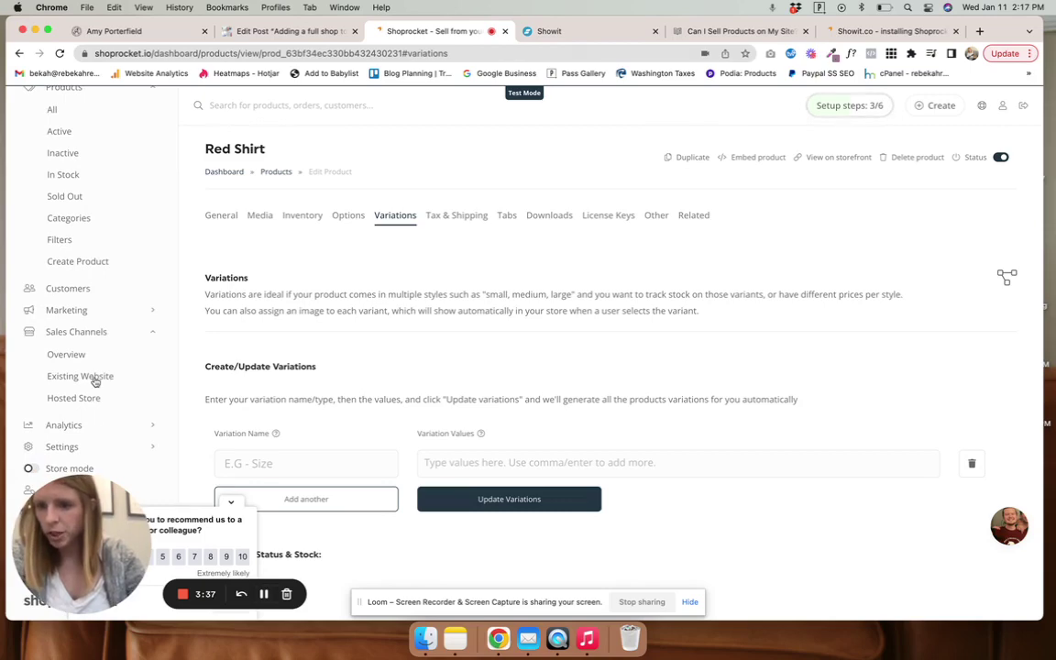
{"action": "left_click", "coordinate": [95, 377]}
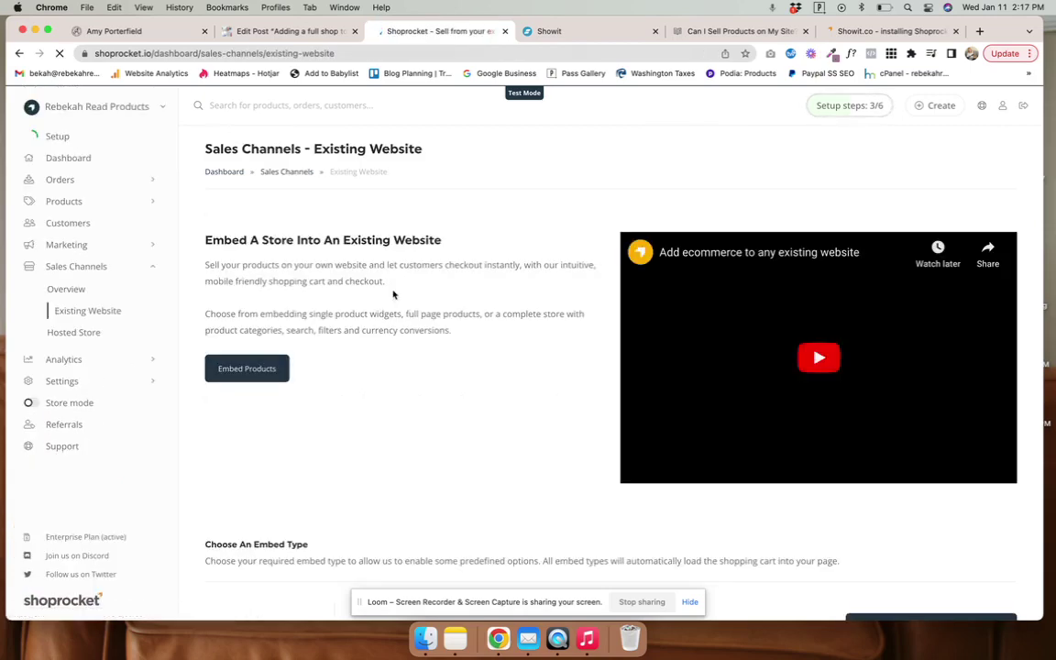
{"action": "scroll", "coordinate": [275, 353], "scroll_direction": "down", "scroll_amount": 1}
{"action": "scroll", "coordinate": [275, 337], "scroll_direction": "down", "scroll_amount": 1}
{"action": "scroll", "coordinate": [275, 337], "scroll_direction": "down", "scroll_amount": 2}
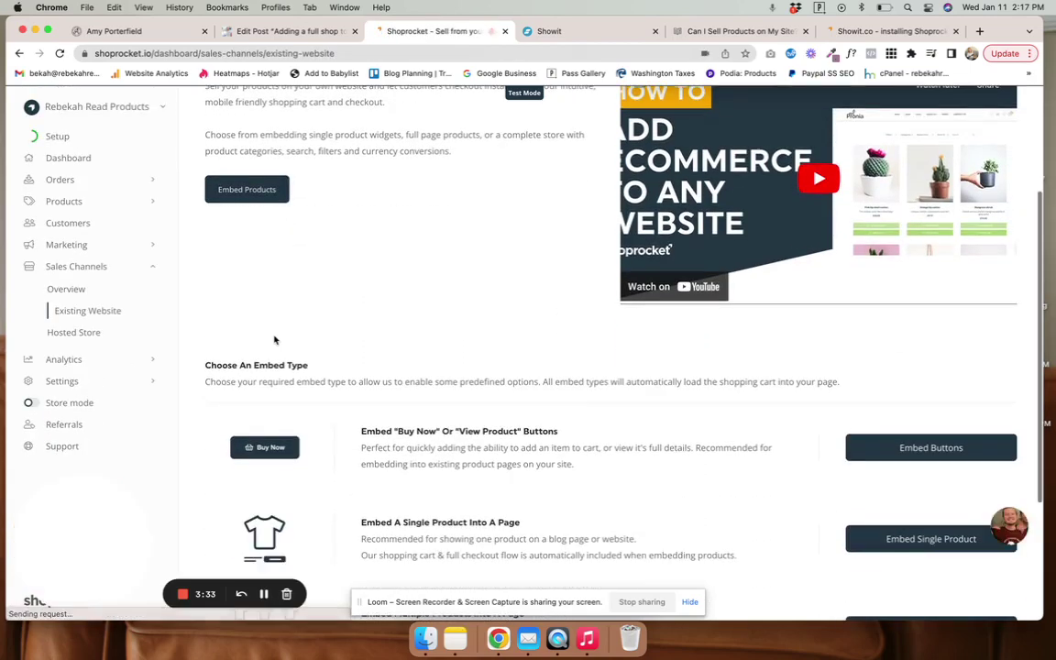
{"action": "scroll", "coordinate": [251, 190], "scroll_direction": "down", "scroll_amount": 4}
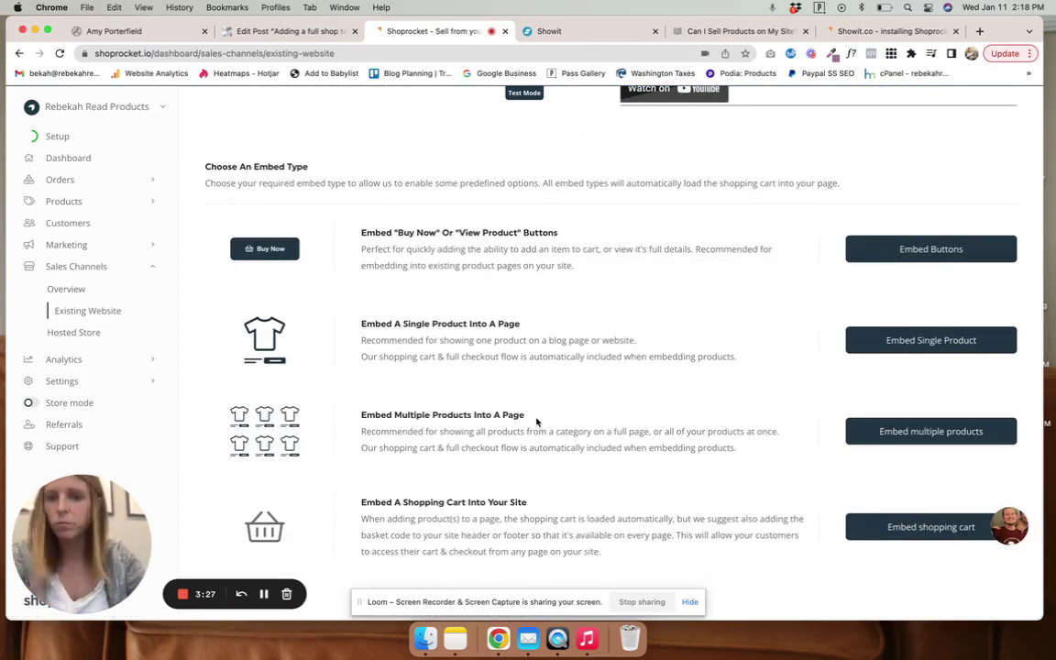
{"action": "left_click", "coordinate": [903, 435]}
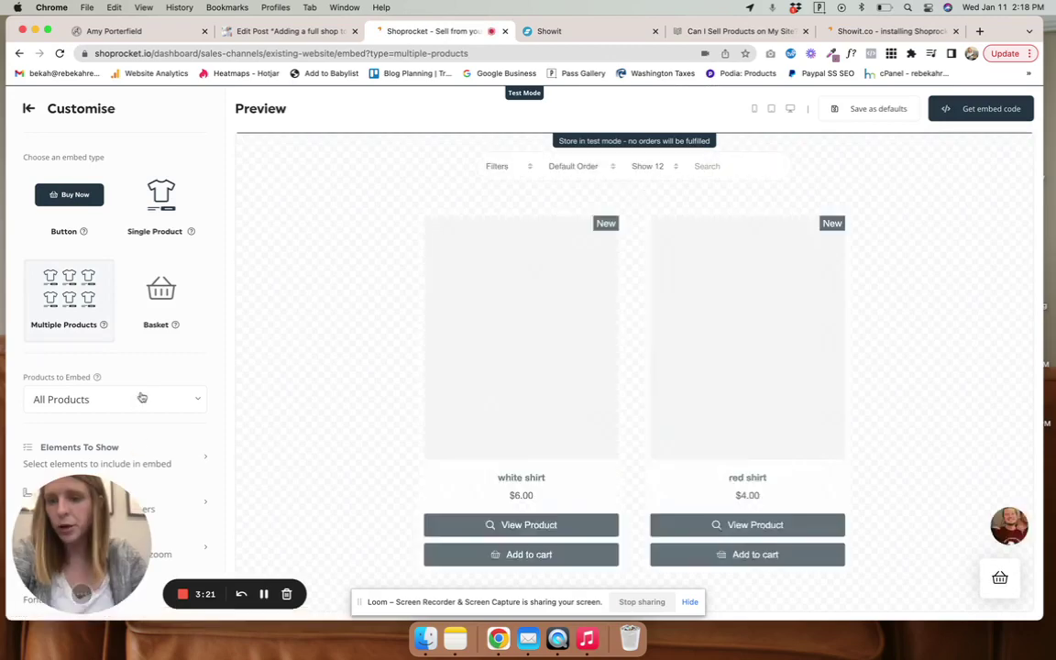
- Generate the multiple-products embed code and copy it to the clipboard
{"action": "scroll", "coordinate": [142, 396], "scroll_direction": "down", "scroll_amount": 1}
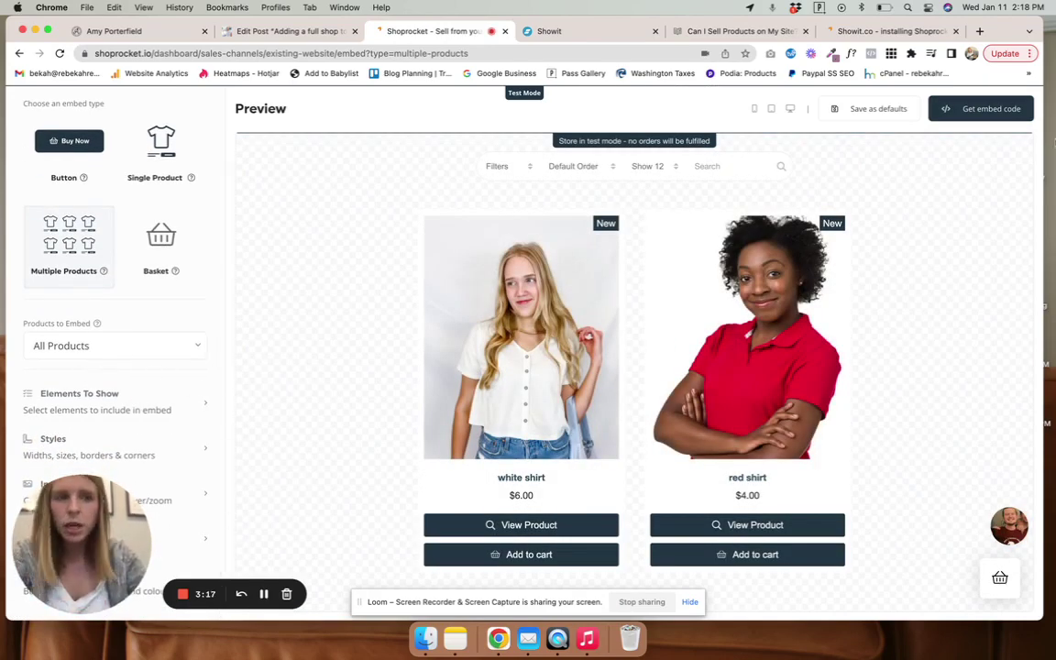
{"action": "left_click", "coordinate": [997, 109]}
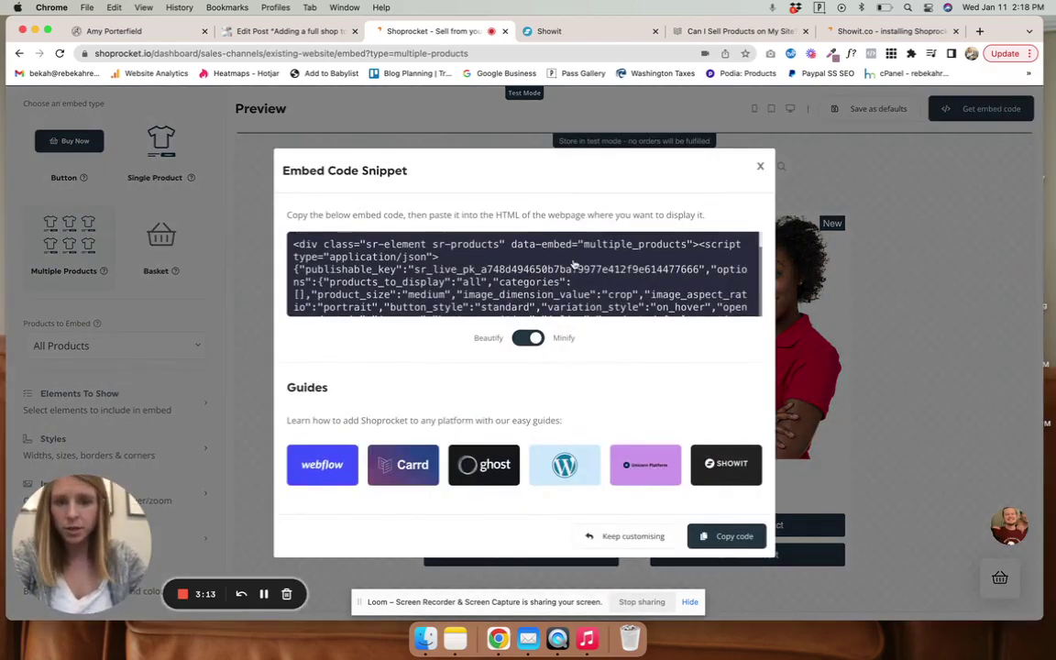
{"action": "left_click", "coordinate": [573, 266]}
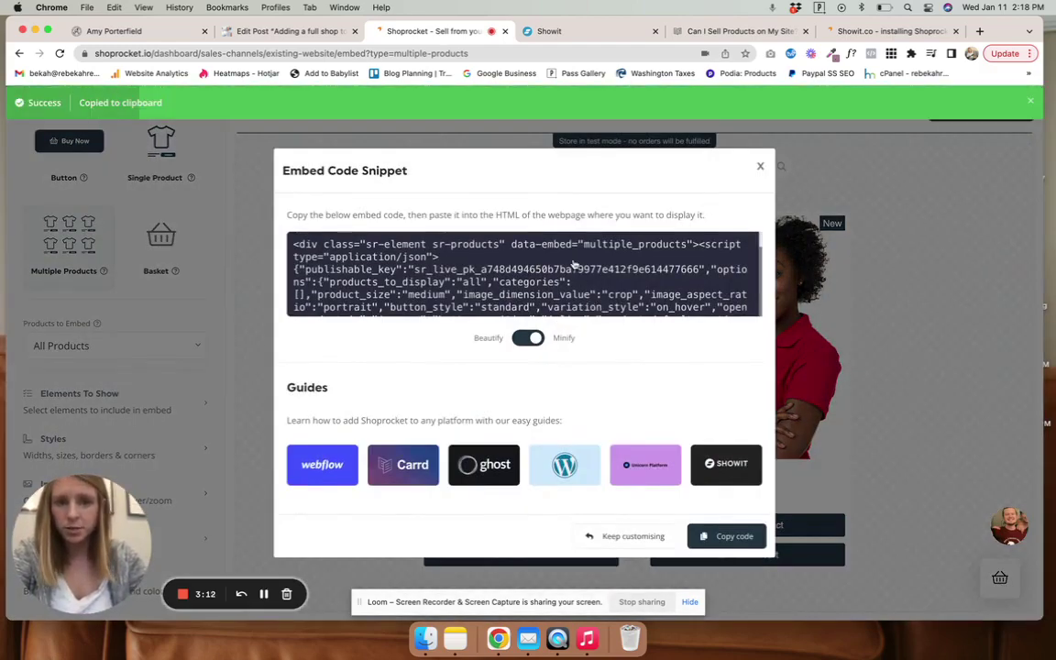
- In Showit, start a new page from the current site, previewing Copywriting and then Social Media
{"action": "left_click", "coordinate": [550, 30]}
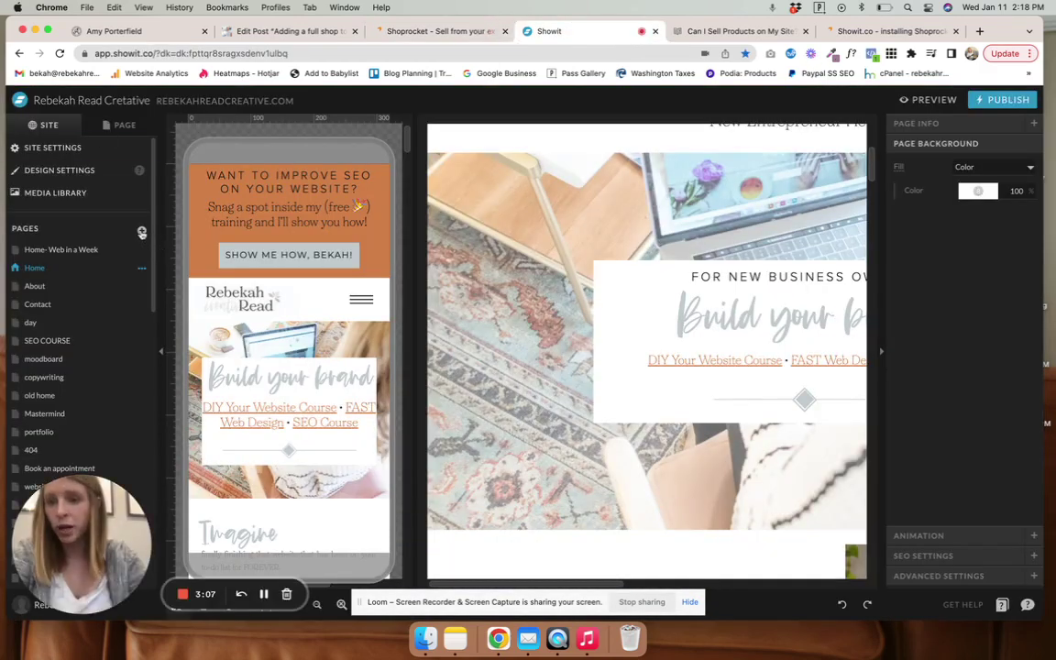
{"action": "left_click", "coordinate": [142, 233]}
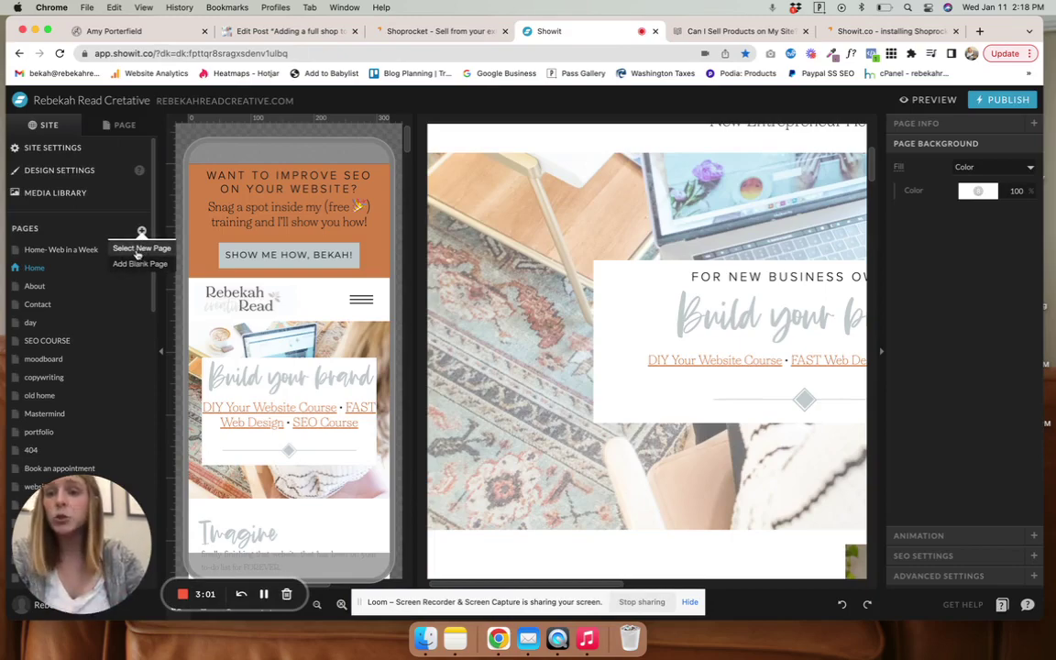
{"action": "left_click", "coordinate": [139, 249]}
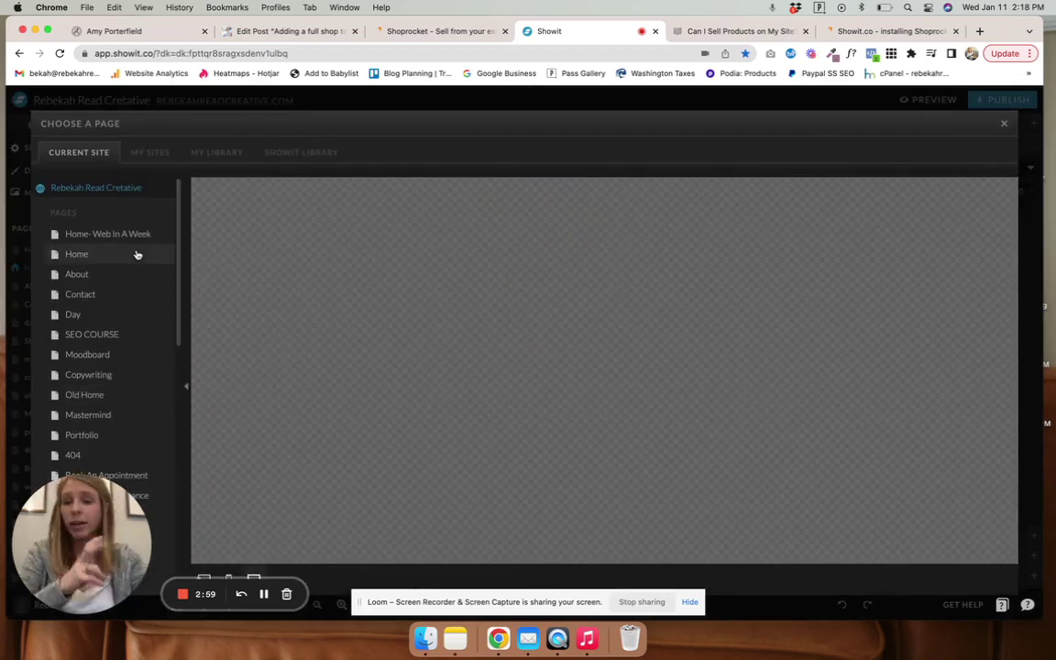
{"action": "scroll", "coordinate": [94, 333], "scroll_direction": "down", "scroll_amount": 2}
{"action": "scroll", "coordinate": [94, 333], "scroll_direction": "down", "scroll_amount": 5}
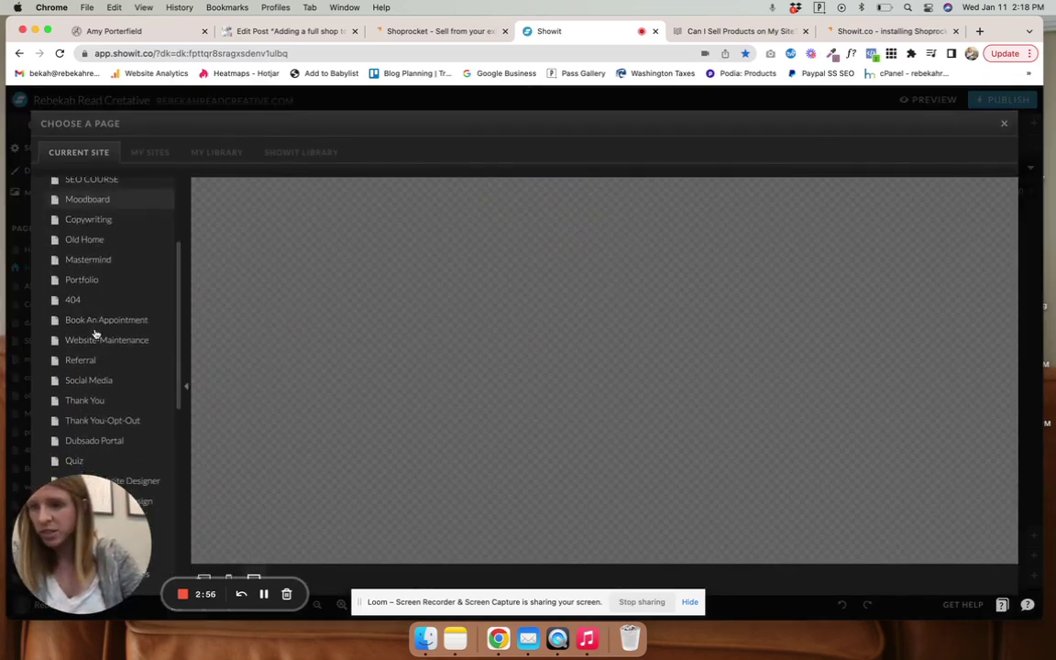
{"action": "left_click", "coordinate": [99, 220]}
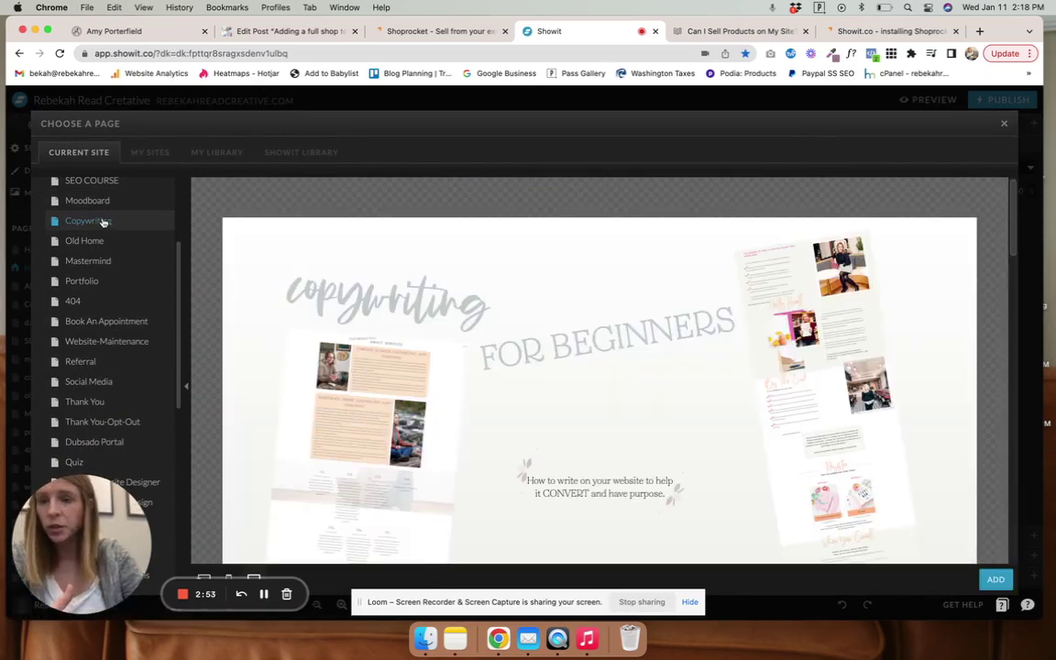
{"action": "scroll", "coordinate": [102, 222], "scroll_direction": "down", "scroll_amount": 1}
{"action": "scroll", "coordinate": [104, 238], "scroll_direction": "down", "scroll_amount": 3}
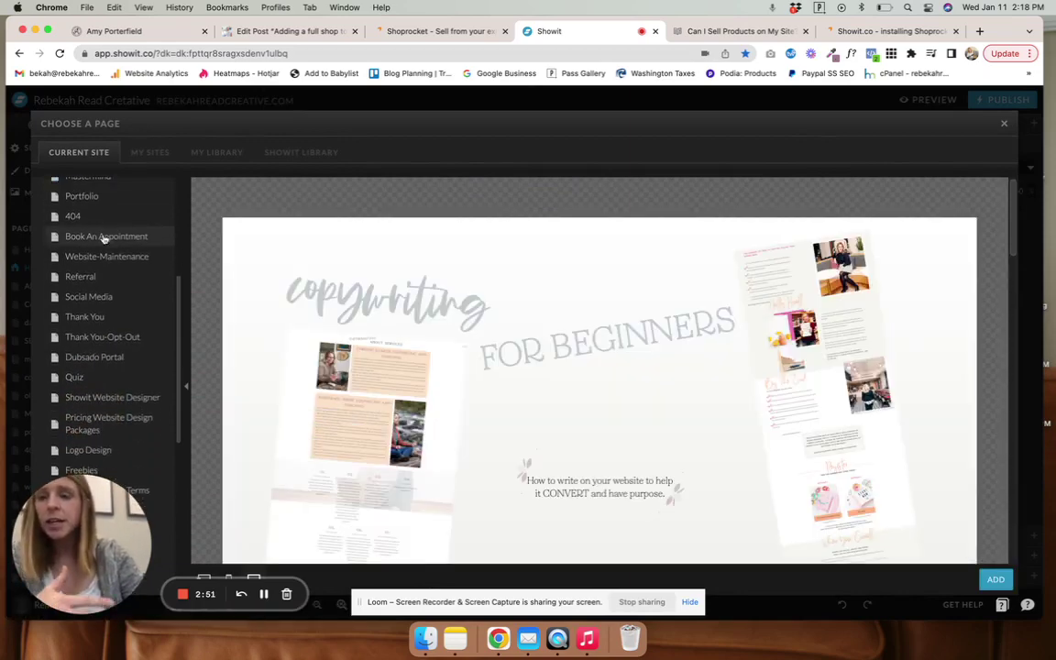
{"action": "left_click", "coordinate": [95, 296]}
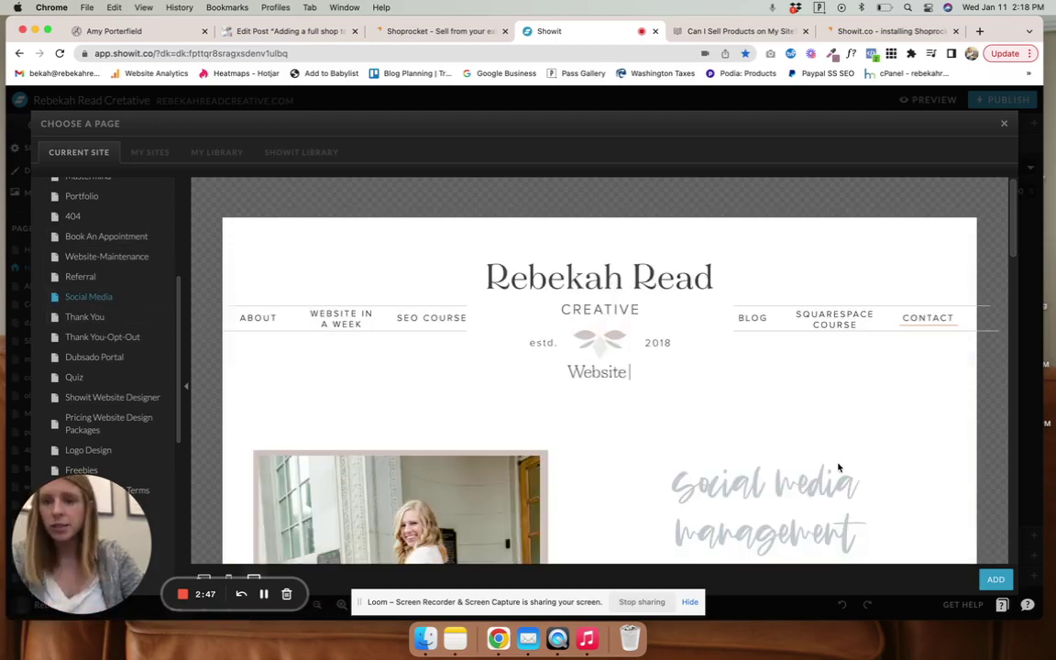
- Add the Social Media page copy and rename it to 'shop'
{"action": "left_click", "coordinate": [999, 580]}
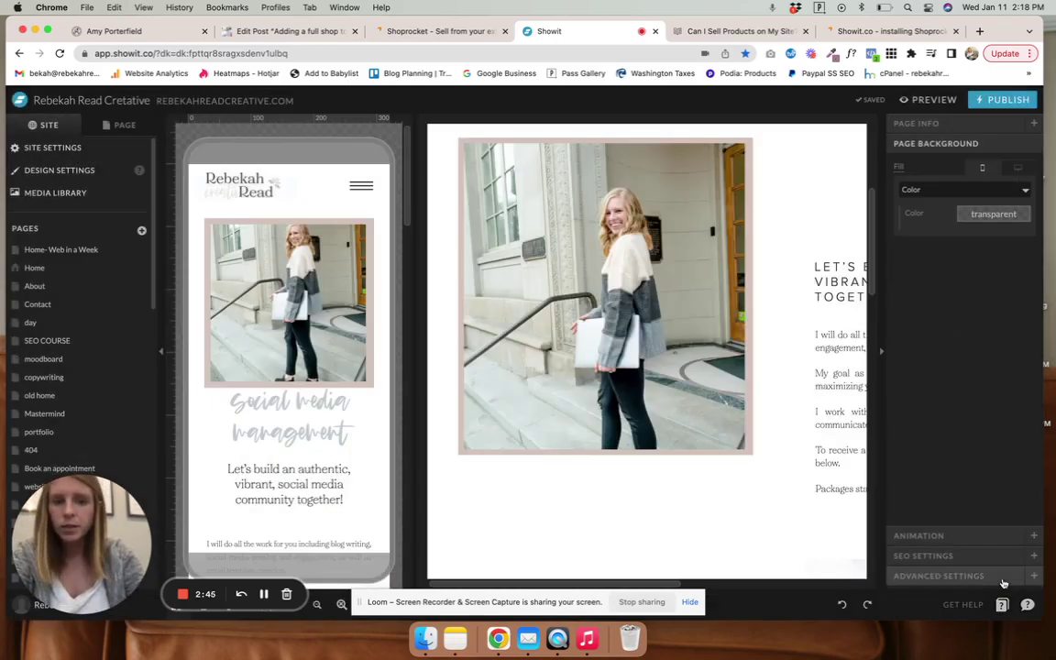
{"action": "scroll", "coordinate": [35, 342], "scroll_direction": "down", "scroll_amount": 10}
{"action": "scroll", "coordinate": [55, 311], "scroll_direction": "down", "scroll_amount": 3}
{"action": "left_click", "coordinate": [142, 257]}
{"action": "left_click", "coordinate": [135, 276]}
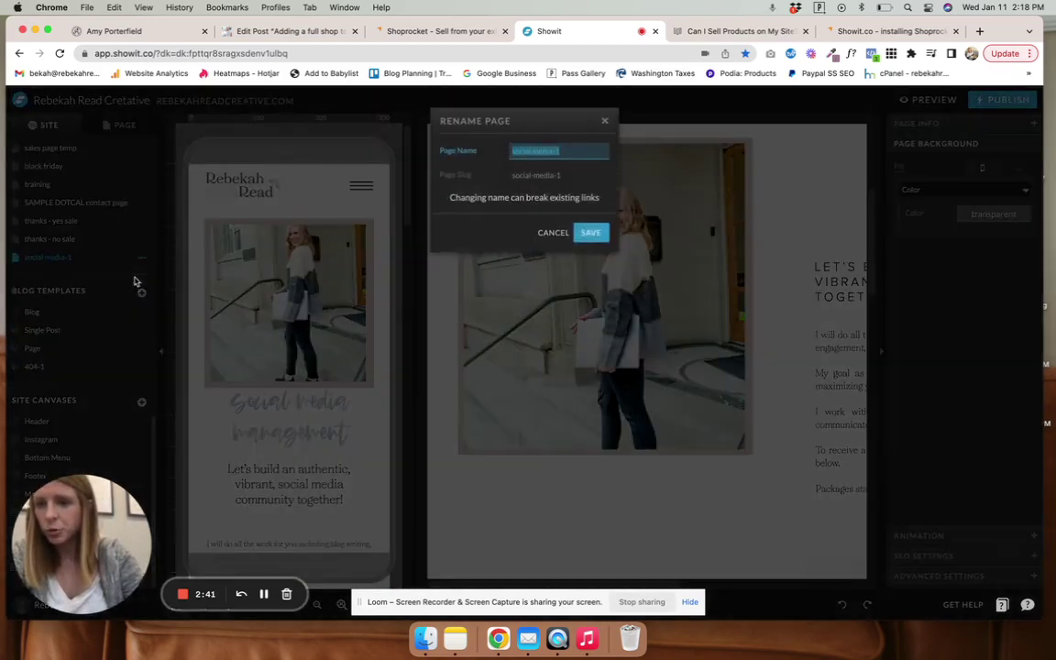
{"action": "type", "text": "shop"}
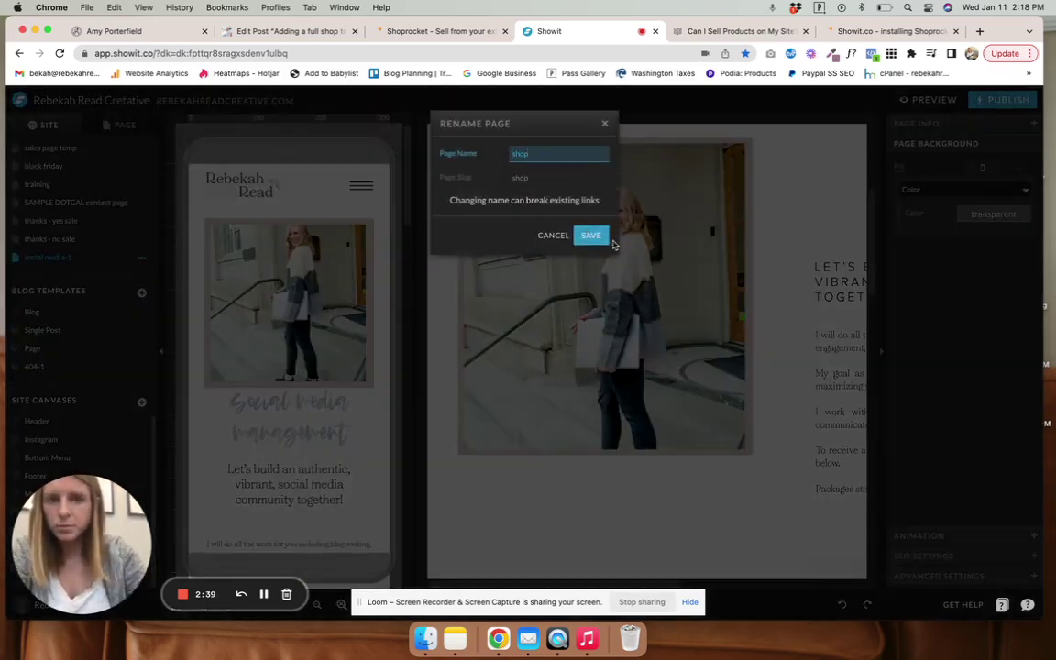
{"action": "left_click", "coordinate": [605, 240]}
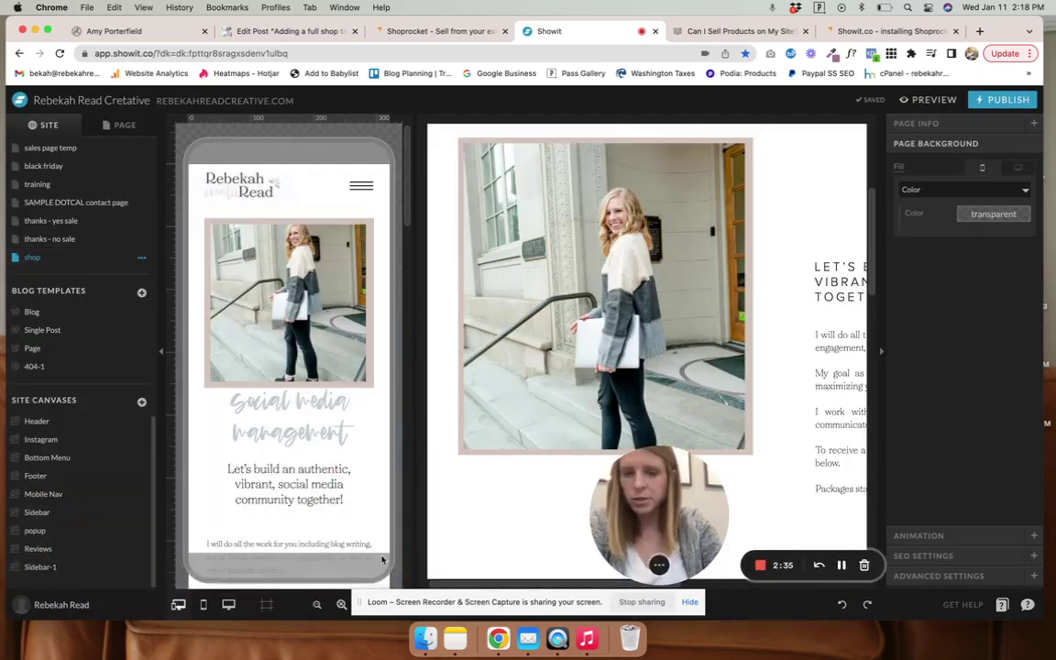
- In desktop view, move the title text near the top and change it to 'Shop!'
{"action": "left_click", "coordinate": [229, 604]}
{"action": "scroll", "coordinate": [524, 339], "scroll_direction": "up", "scroll_amount": 3}
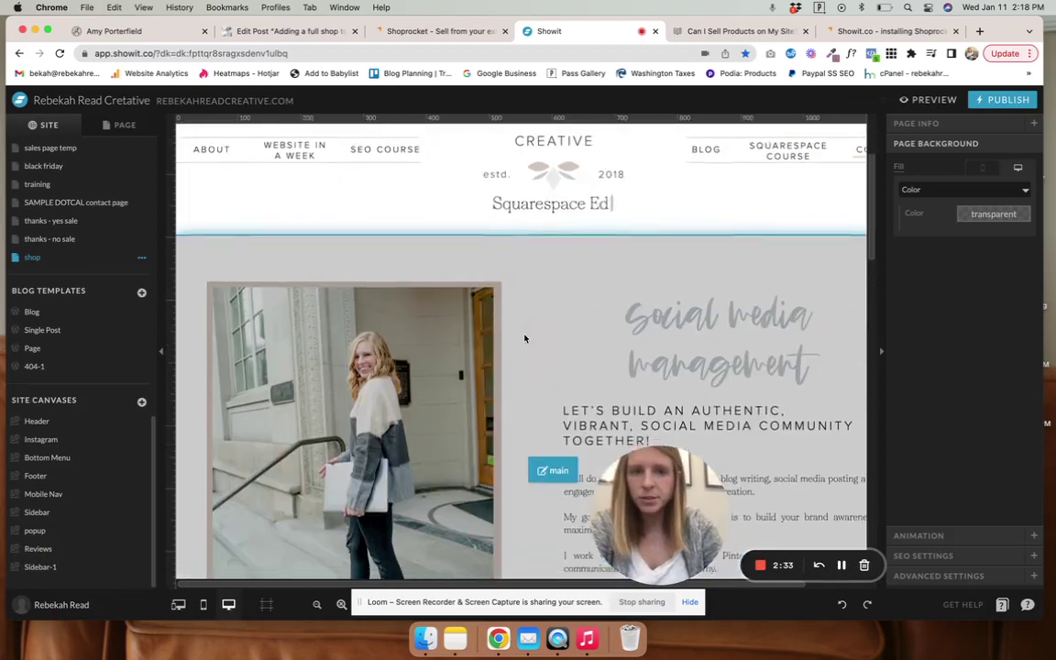
{"action": "left_click", "coordinate": [524, 338]}
{"action": "left_click", "coordinate": [326, 365]}
{"action": "mouse_move", "coordinate": [709, 352]}
{"action": "left_mouse_down"}
{"action": "mouse_move", "coordinate": [488, 318]}
{"action": "mouse_move", "coordinate": [549, 302]}
{"action": "left_mouse_up"}
{"action": "double_click", "coordinate": [549, 301]}
{"action": "type", "text": "Sh"}
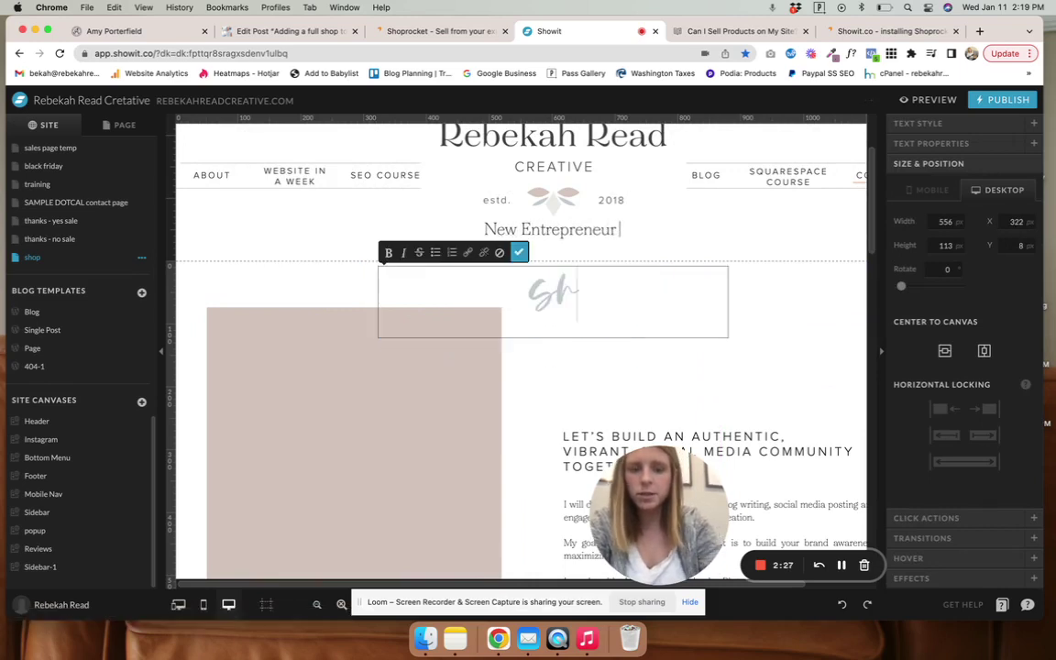
{"action": "type", "text": "op!"}
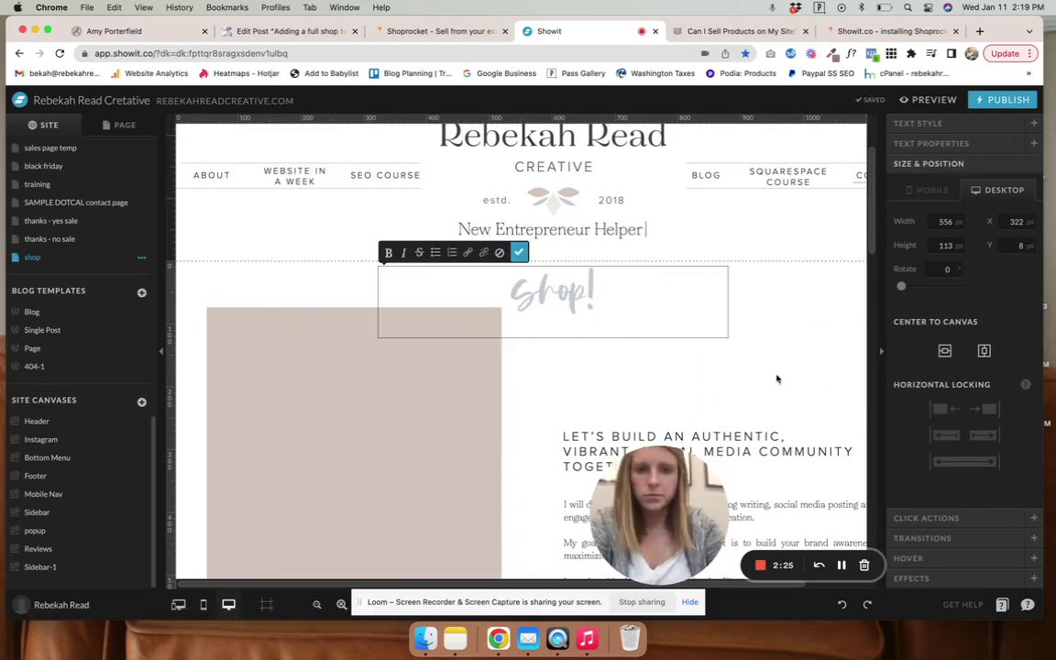
{"action": "left_click", "coordinate": [776, 379]}
- Move the beige rectangle lower, stretch it to full canvas width, and centre it
{"action": "scroll", "coordinate": [779, 348], "scroll_direction": "down", "scroll_amount": 3}
{"action": "left_click", "coordinate": [762, 500]}
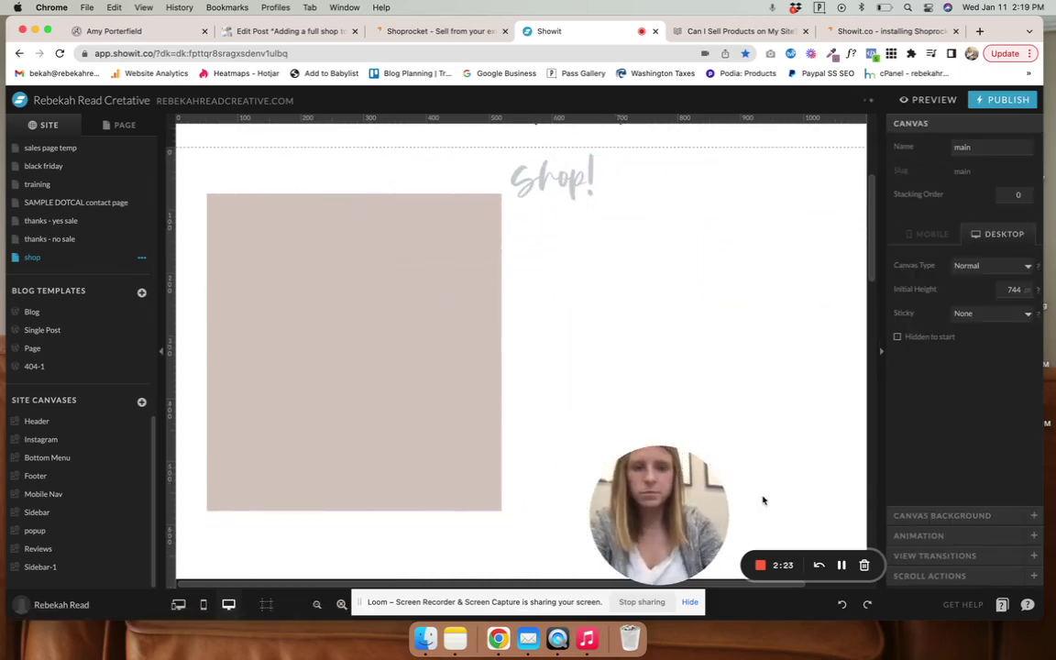
{"action": "left_click_drag", "start_coordinate": [391, 333], "coordinate": [398, 412]}
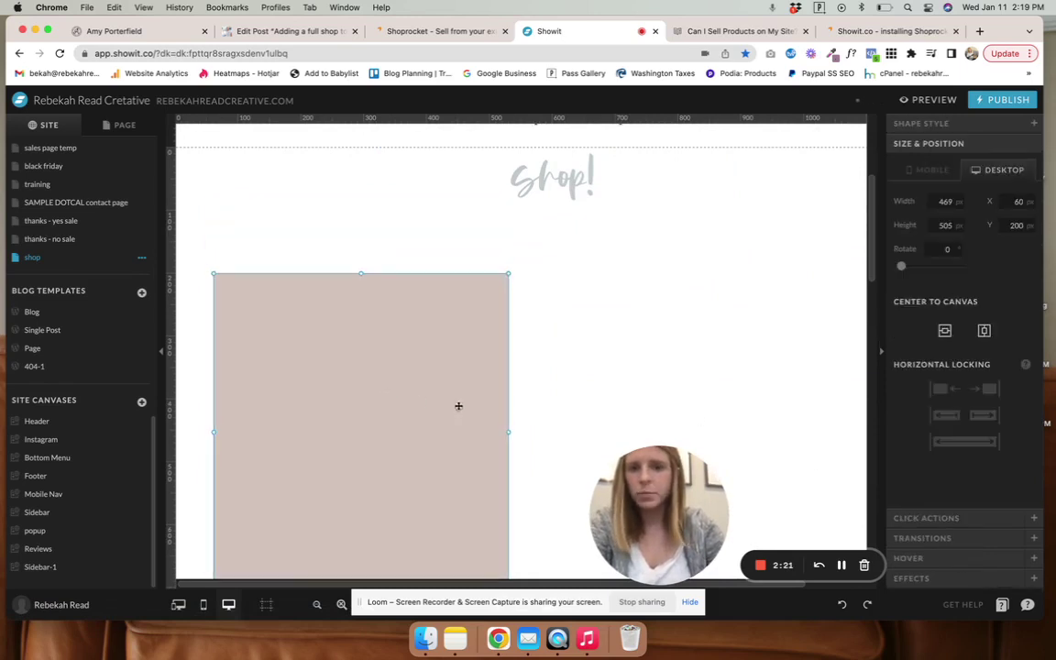
{"action": "left_click_drag", "start_coordinate": [509, 431], "coordinate": [867, 414]}
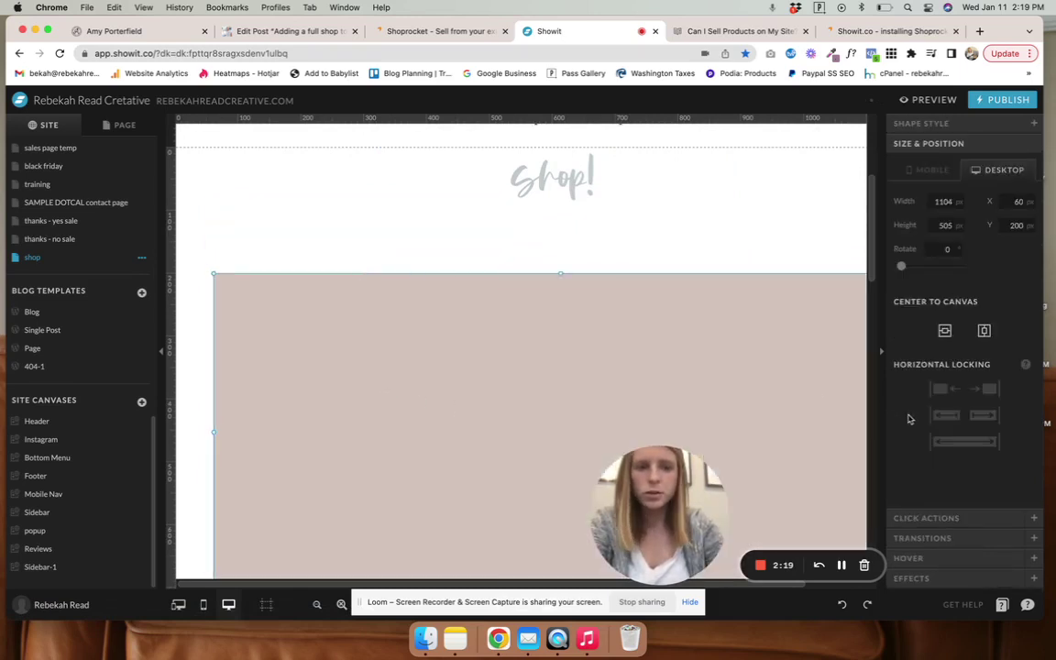
{"action": "left_click", "coordinate": [983, 330]}
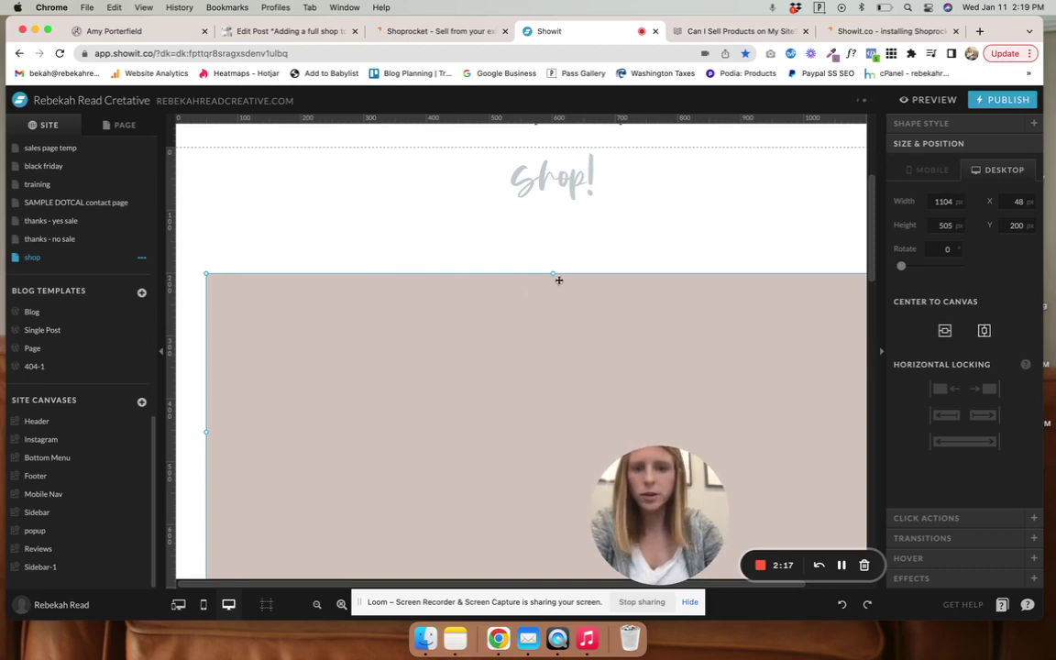
{"action": "left_click", "coordinate": [620, 262]}
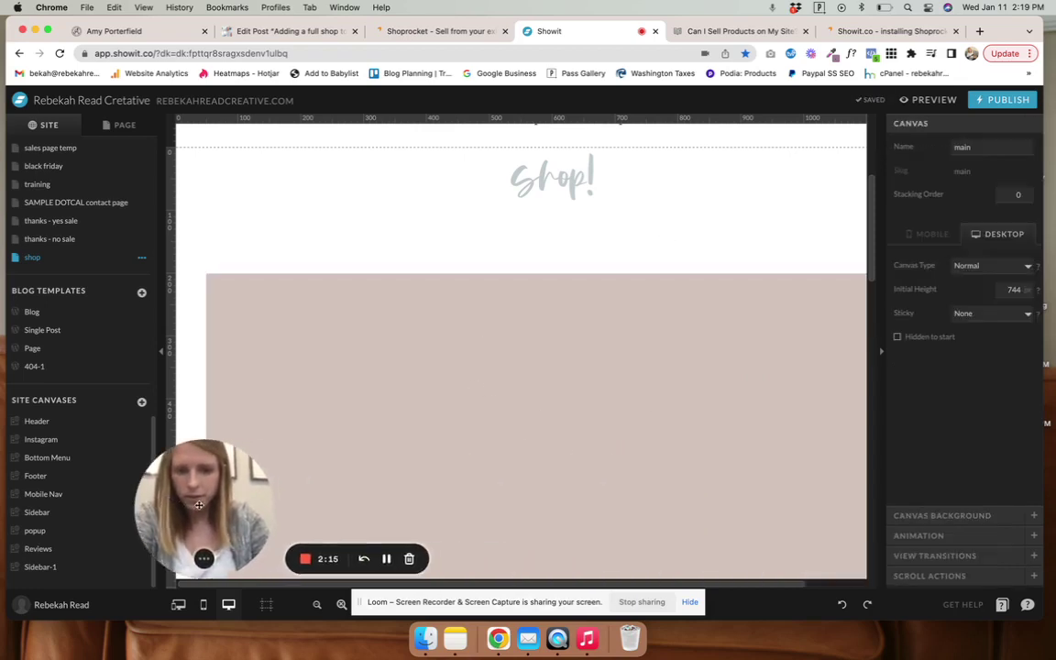
- Add an Embed Code box and paste the copied Shoprocket store code into it
{"action": "scroll", "coordinate": [348, 509], "scroll_direction": "down", "scroll_amount": 2}
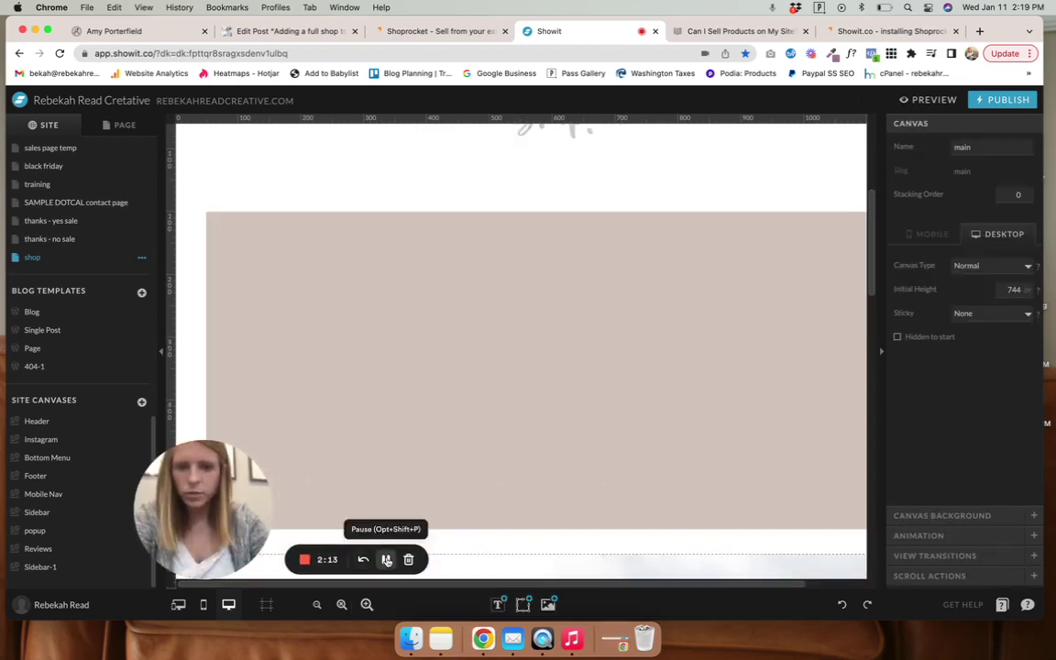
{"action": "left_click", "coordinate": [523, 604]}
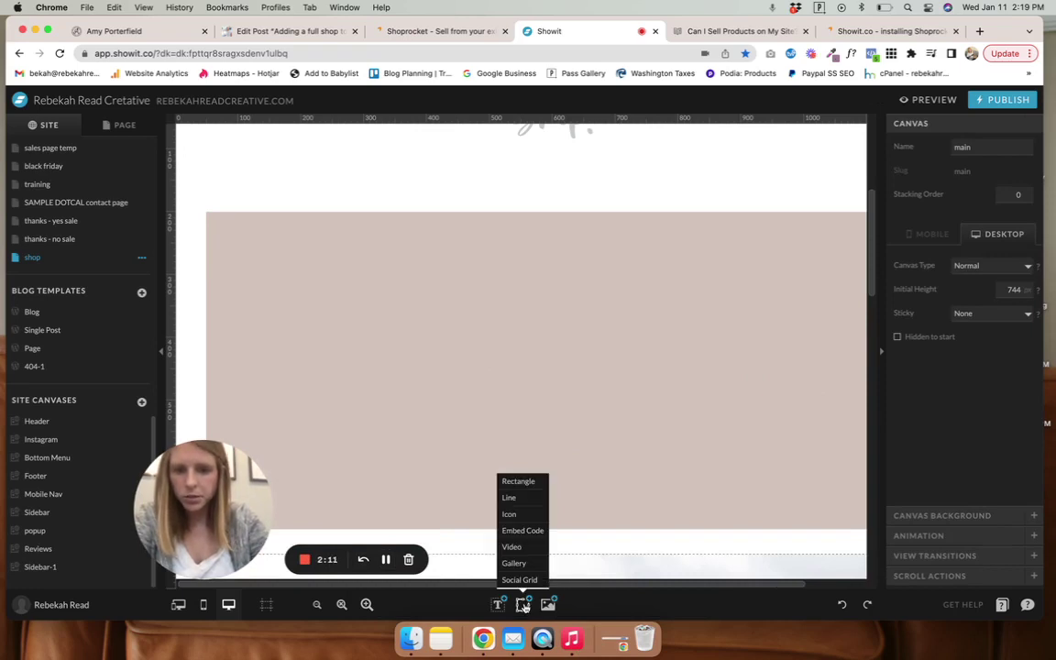
{"action": "left_click", "coordinate": [522, 530]}
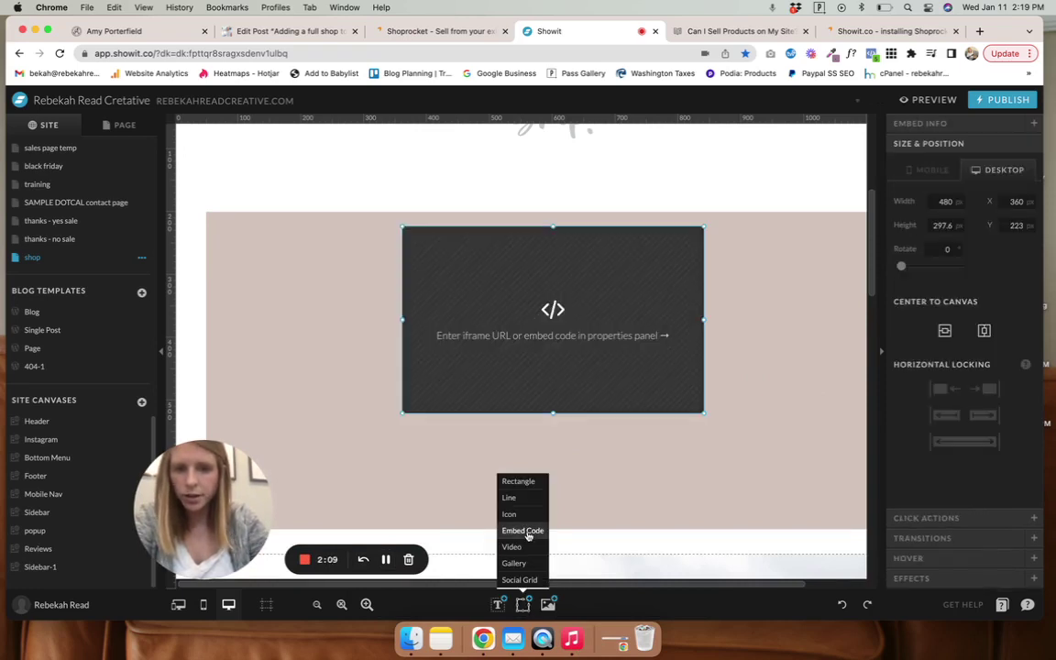
{"action": "double_click", "coordinate": [560, 314]}
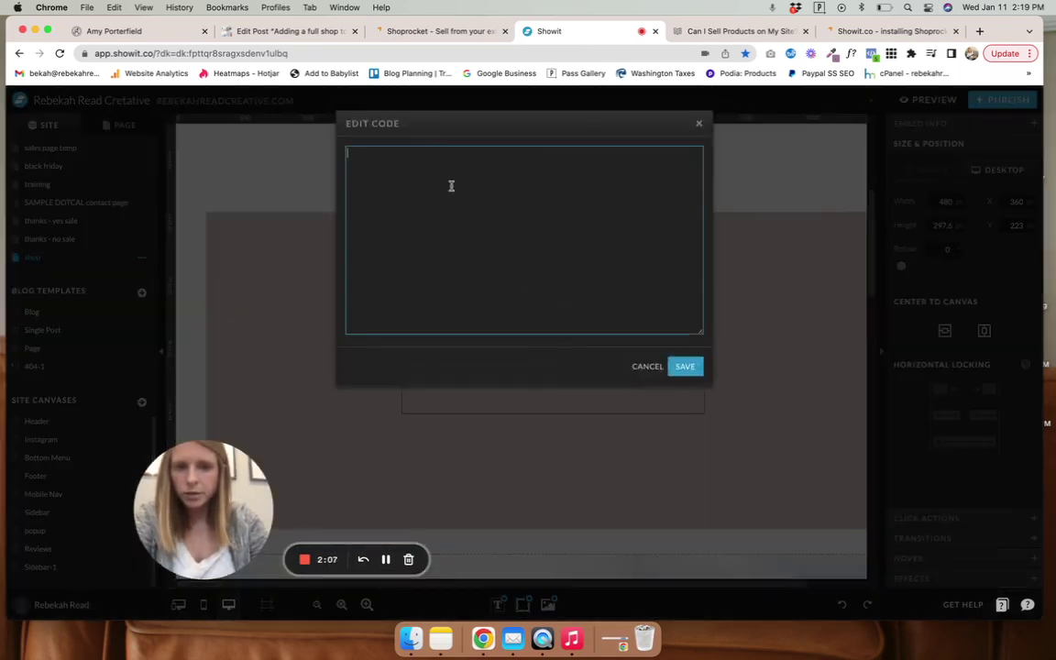
{"action": "key", "text": "super+v"}
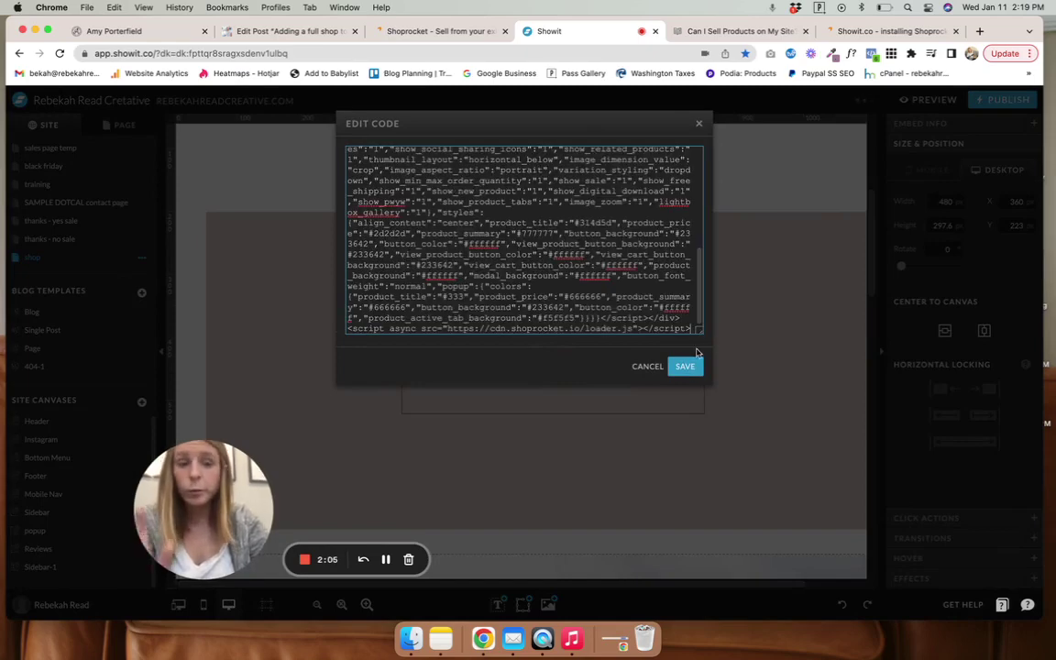
{"action": "left_click", "coordinate": [688, 367]}
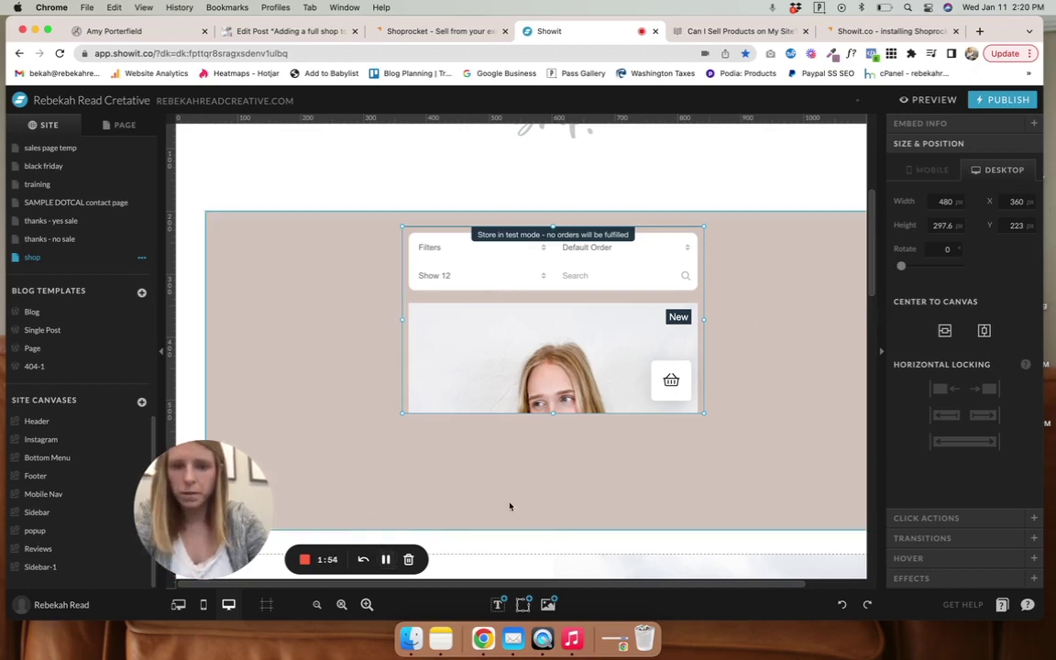
- Replace the old embed with a new Embed Code box stretched to full width and centred
{"action": "key", "text": "Delete"}
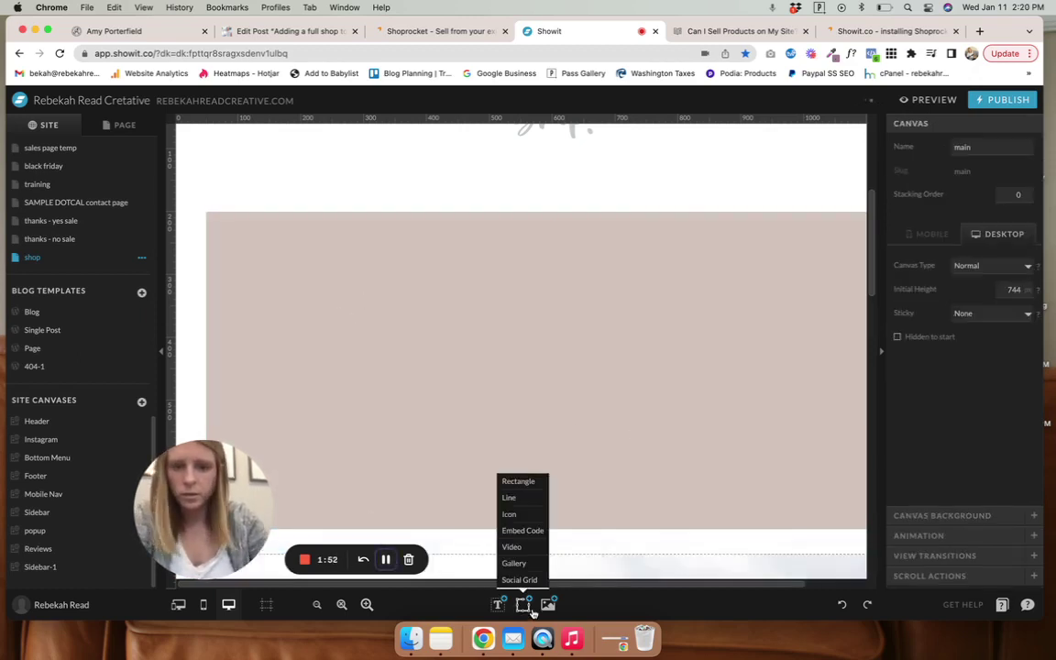
{"action": "left_click", "coordinate": [529, 529]}
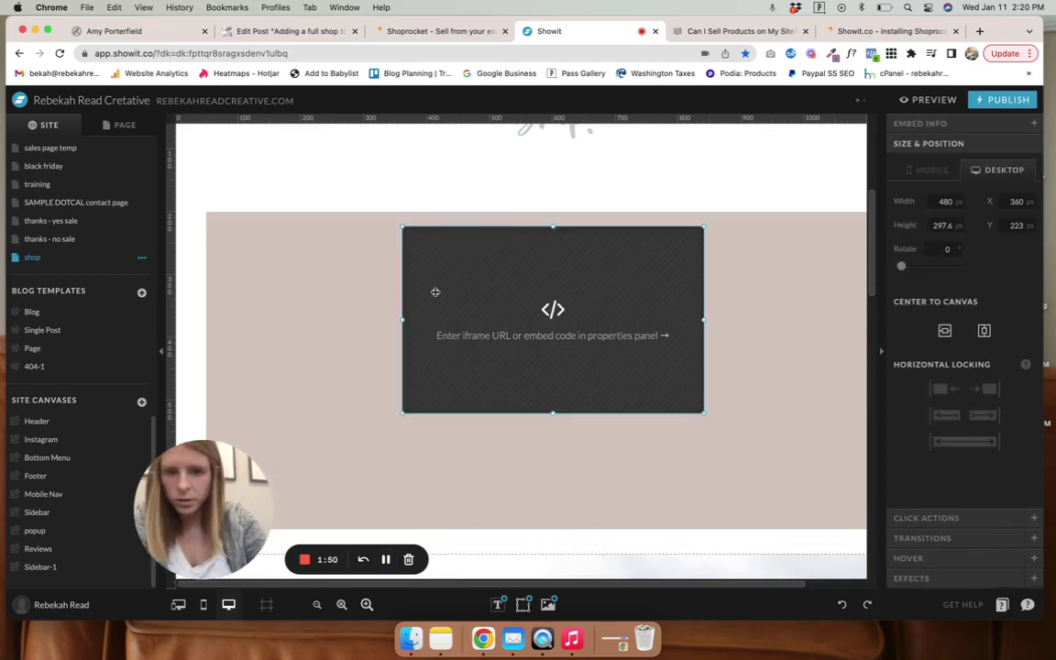
{"action": "mouse_move", "coordinate": [402, 320]}
{"action": "left_mouse_down"}
{"action": "mouse_move", "coordinate": [200, 320]}
{"action": "mouse_move", "coordinate": [220, 320]}
{"action": "left_mouse_up"}
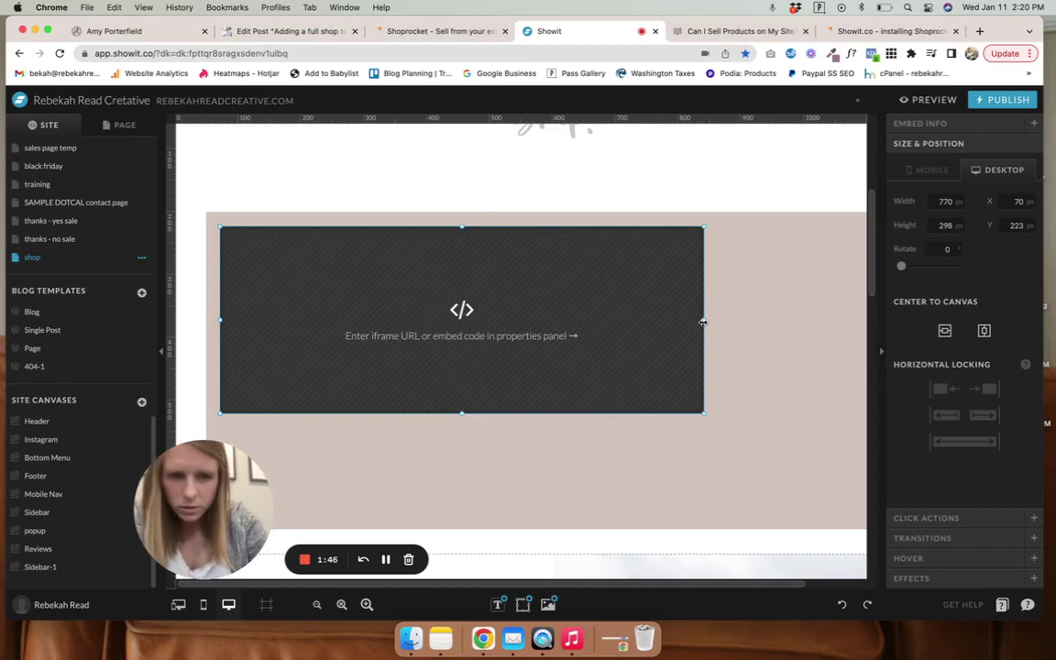
{"action": "left_click_drag", "start_coordinate": [704, 320], "coordinate": [959, 320]}
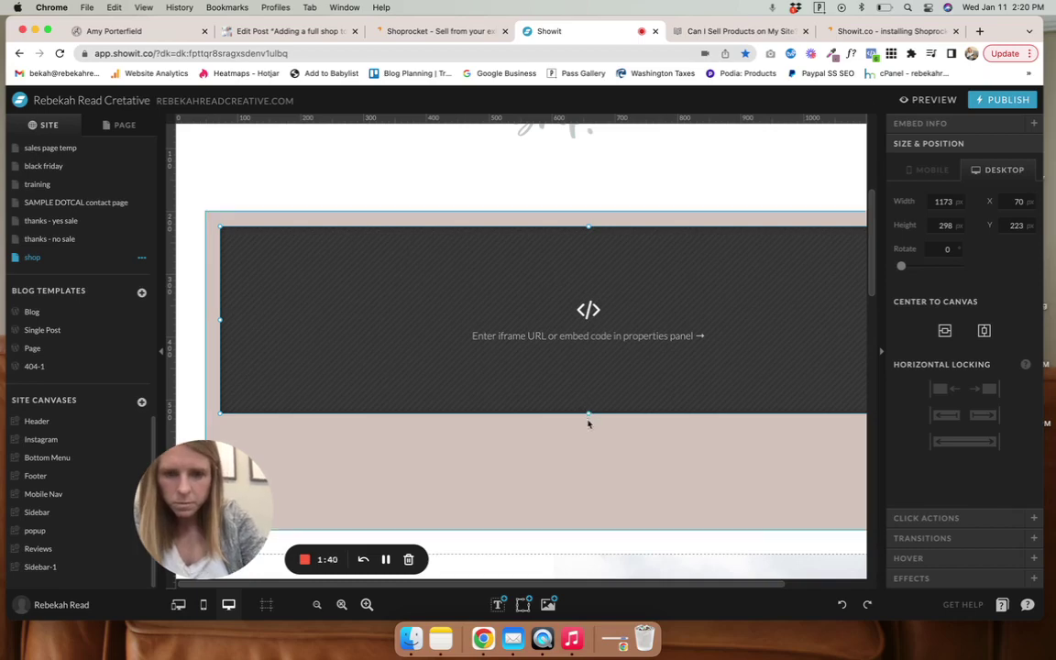
{"action": "left_click", "coordinate": [984, 332]}
- Paste the Shoprocket store code into the wide embed and save it
{"action": "double_click", "coordinate": [623, 290]}
{"action": "left_click", "coordinate": [499, 195]}
{"action": "key", "text": "super+v"}
{"action": "left_click", "coordinate": [684, 367]}
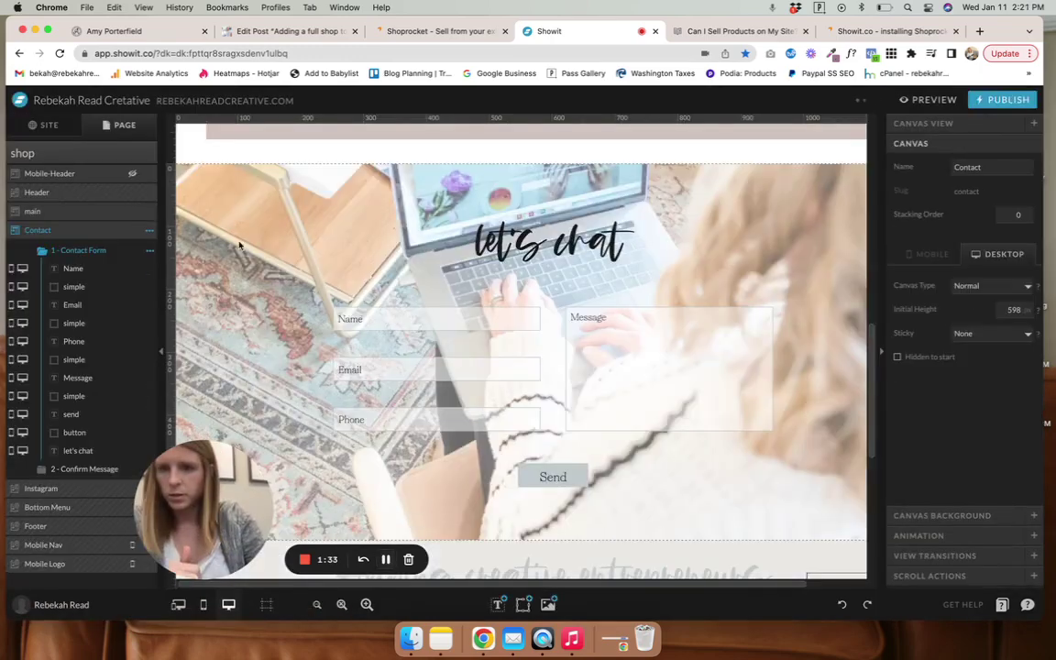
- Delete the copied Contact ('let's chat') section from the shop page
{"action": "scroll", "coordinate": [288, 271], "scroll_direction": "down", "scroll_amount": 3}
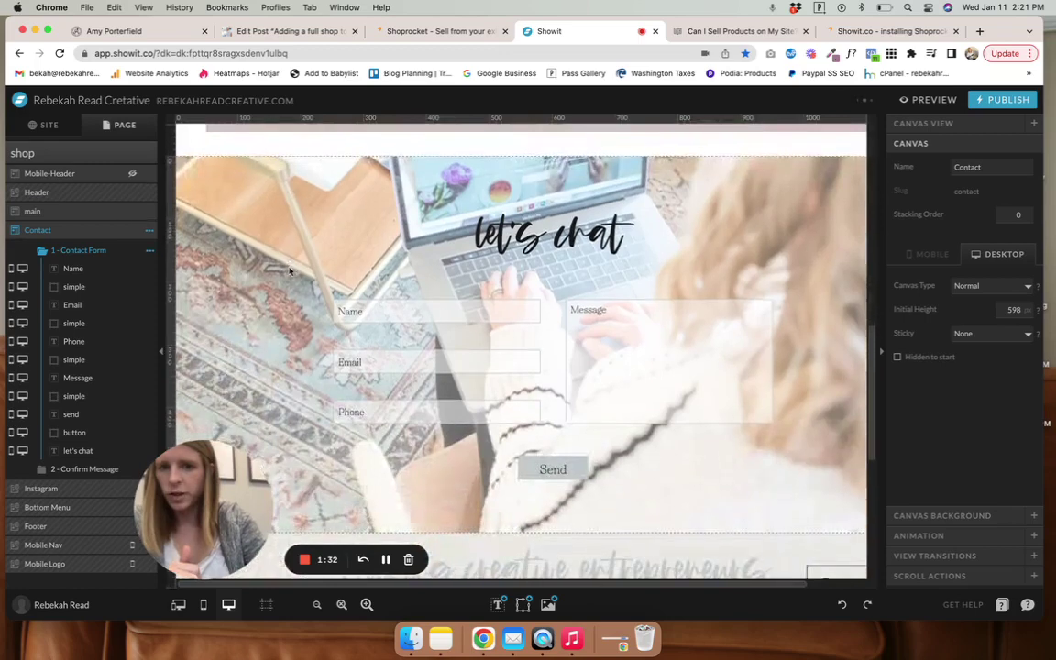
{"action": "left_click", "coordinate": [151, 231]}
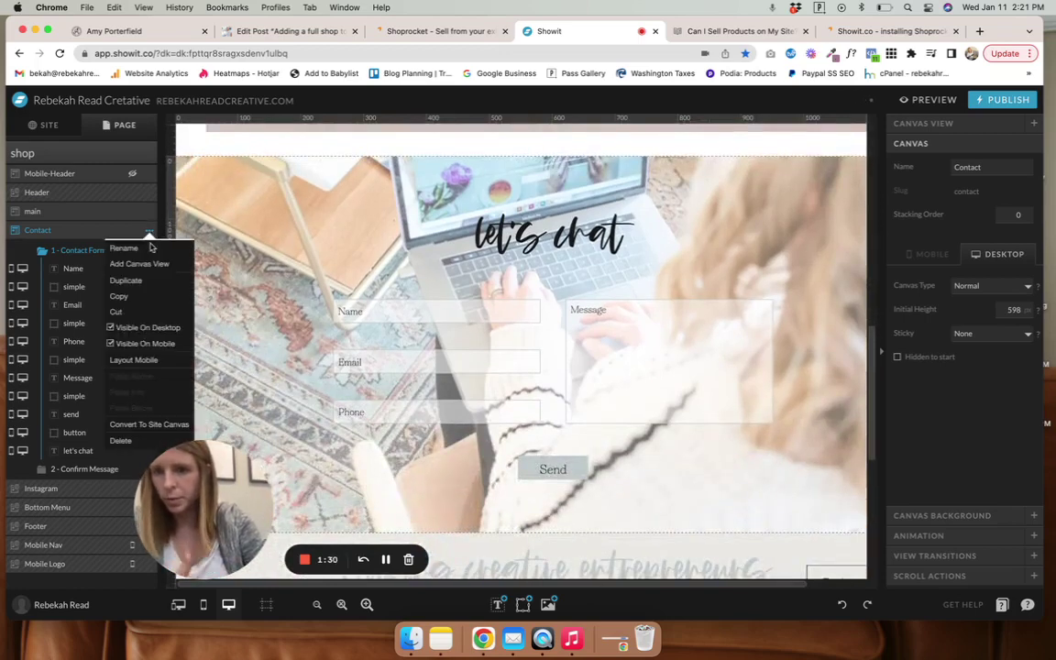
{"action": "left_click", "coordinate": [120, 444]}
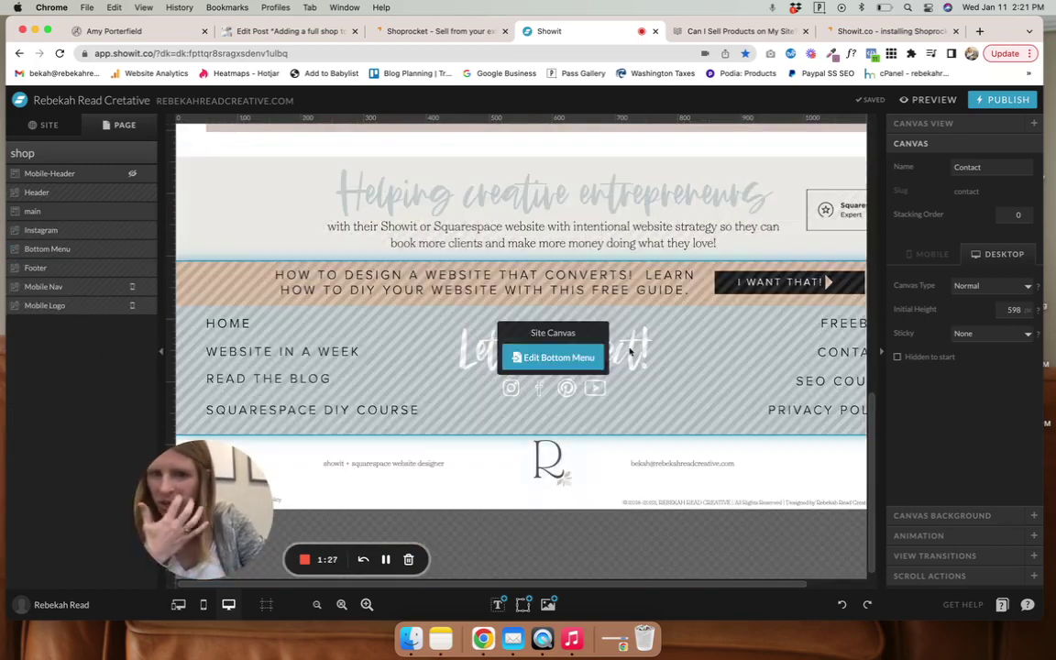
{"action": "scroll", "coordinate": [630, 358], "scroll_direction": "up", "scroll_amount": 2}
{"action": "scroll", "coordinate": [630, 357], "scroll_direction": "up", "scroll_amount": 5}
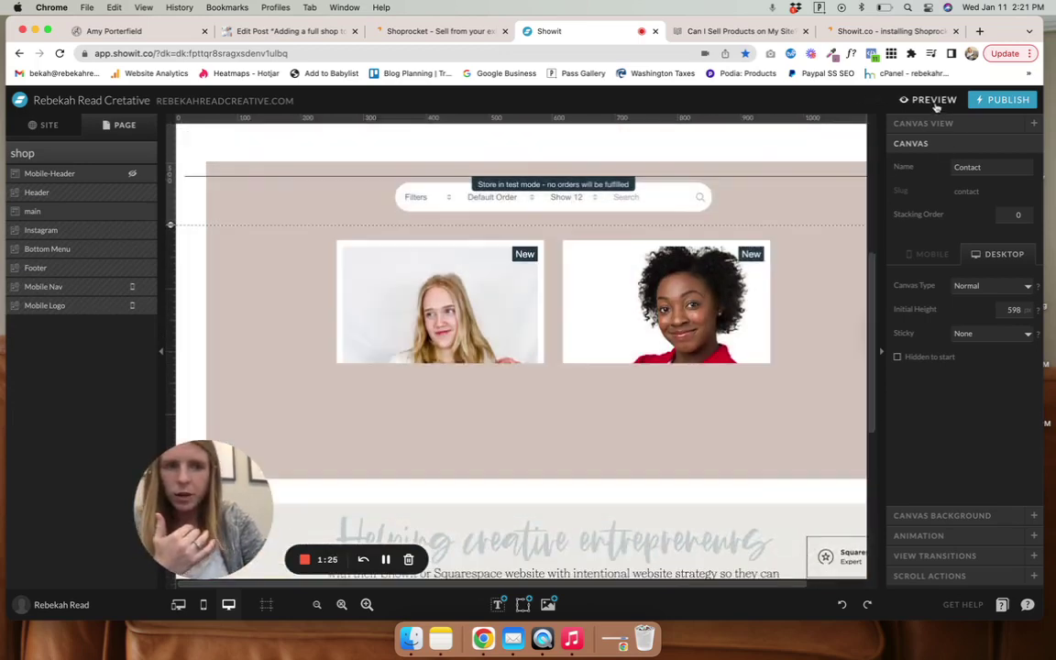
{"action": "left_click", "coordinate": [933, 100]}
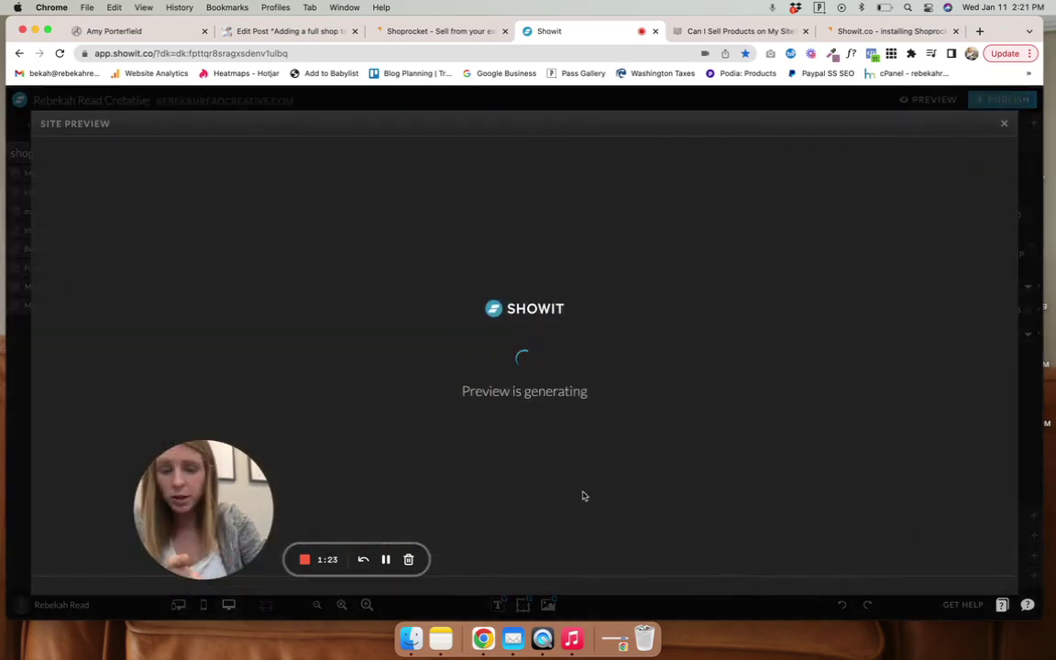
{"action": "scroll", "coordinate": [531, 429], "scroll_direction": "down", "scroll_amount": 3}
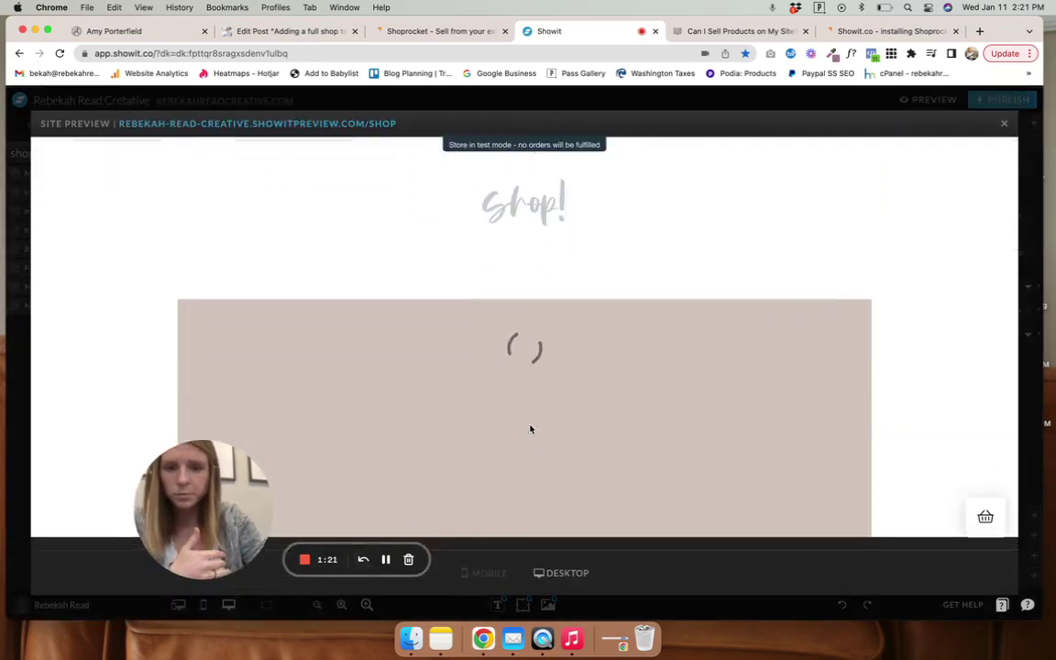
{"action": "scroll", "coordinate": [529, 429], "scroll_direction": "down", "scroll_amount": 1}
{"action": "scroll", "coordinate": [530, 429], "scroll_direction": "down", "scroll_amount": 3}
{"action": "scroll", "coordinate": [529, 428], "scroll_direction": "down", "scroll_amount": 1}
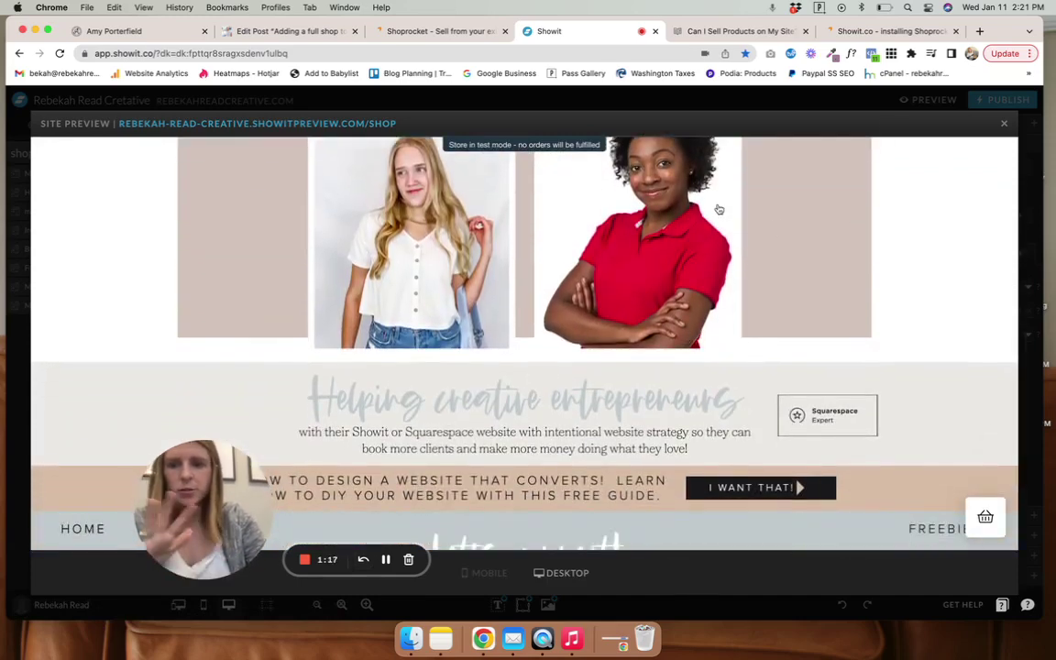
{"action": "left_click", "coordinate": [1004, 123]}
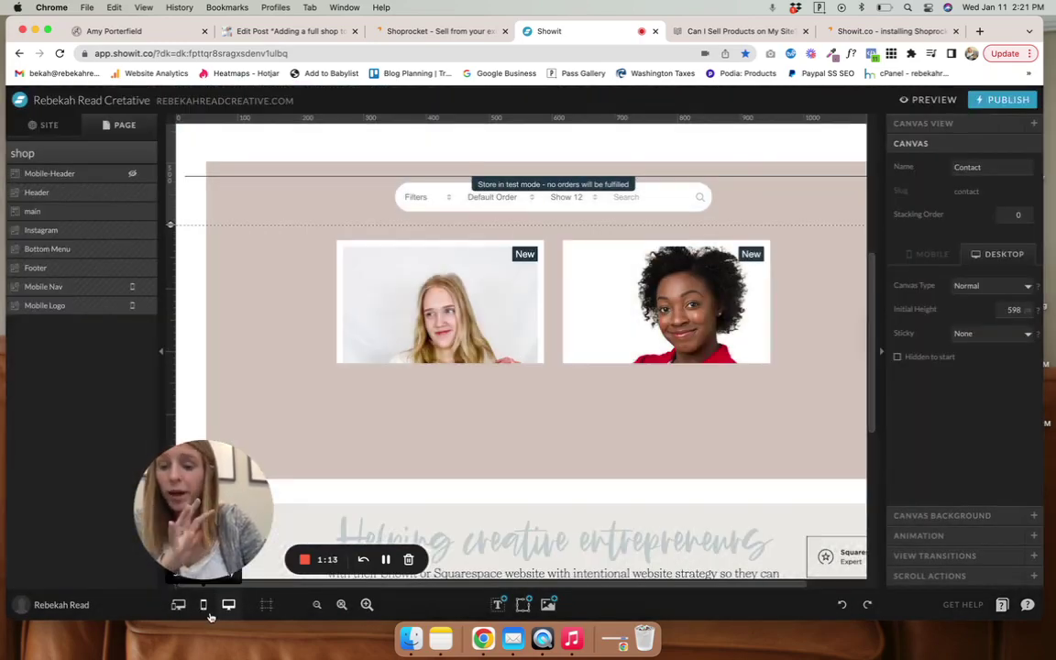
- In the mobile layout, stretch the shop page's main section to 1719 px tall
{"action": "left_click", "coordinate": [204, 605]}
{"action": "scroll", "coordinate": [203, 355], "scroll_direction": "down", "scroll_amount": 3}
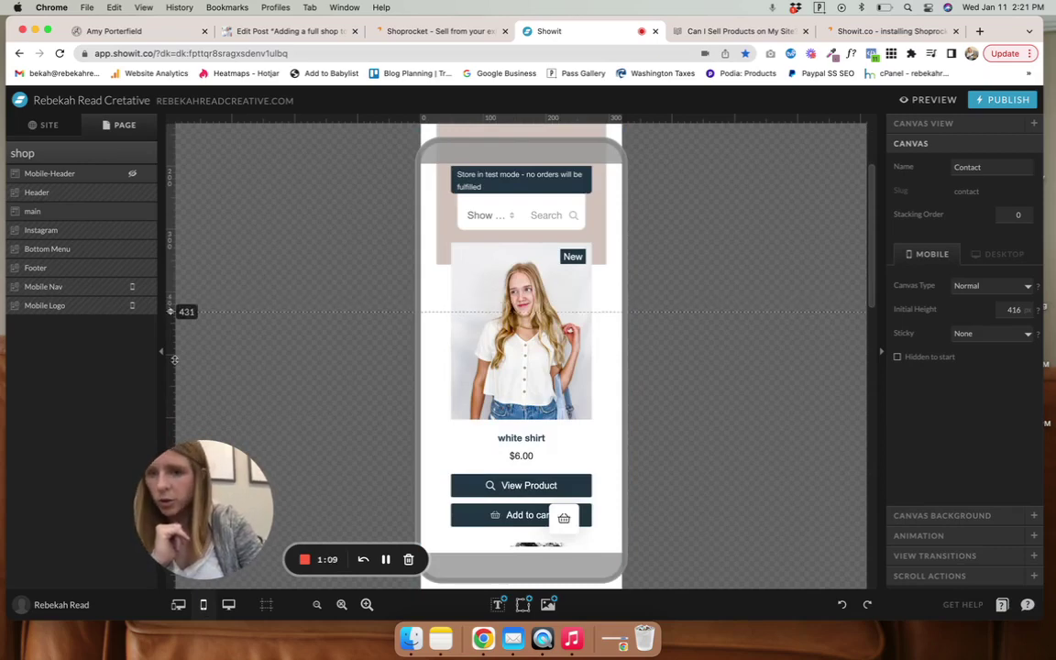
{"action": "scroll", "coordinate": [302, 251], "scroll_direction": "down", "scroll_amount": 5}
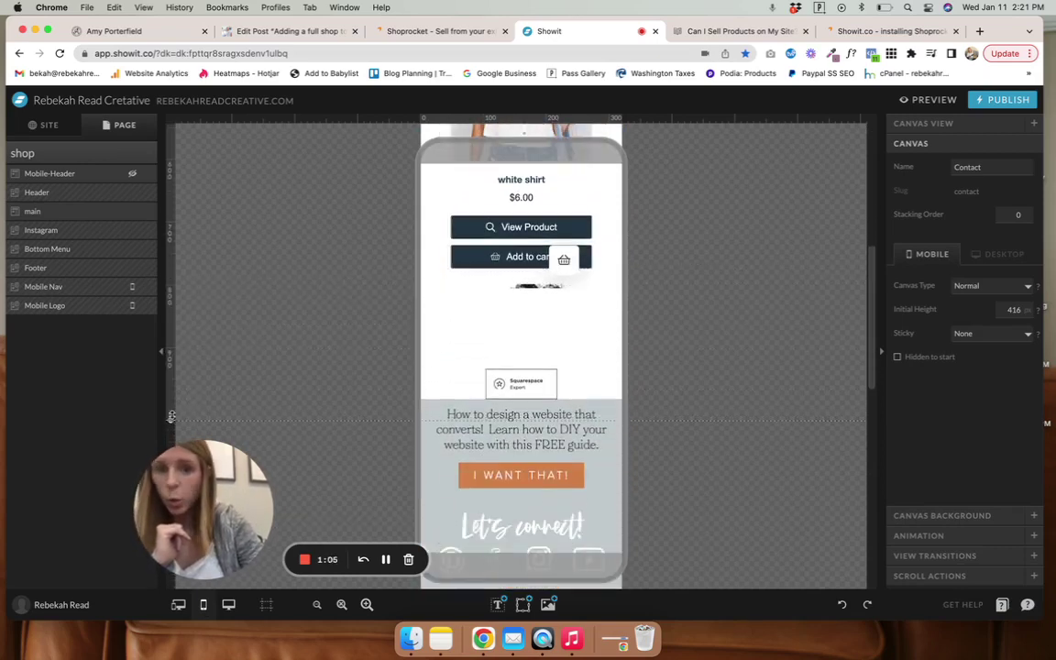
{"action": "scroll", "coordinate": [302, 220], "scroll_direction": "down", "scroll_amount": 3}
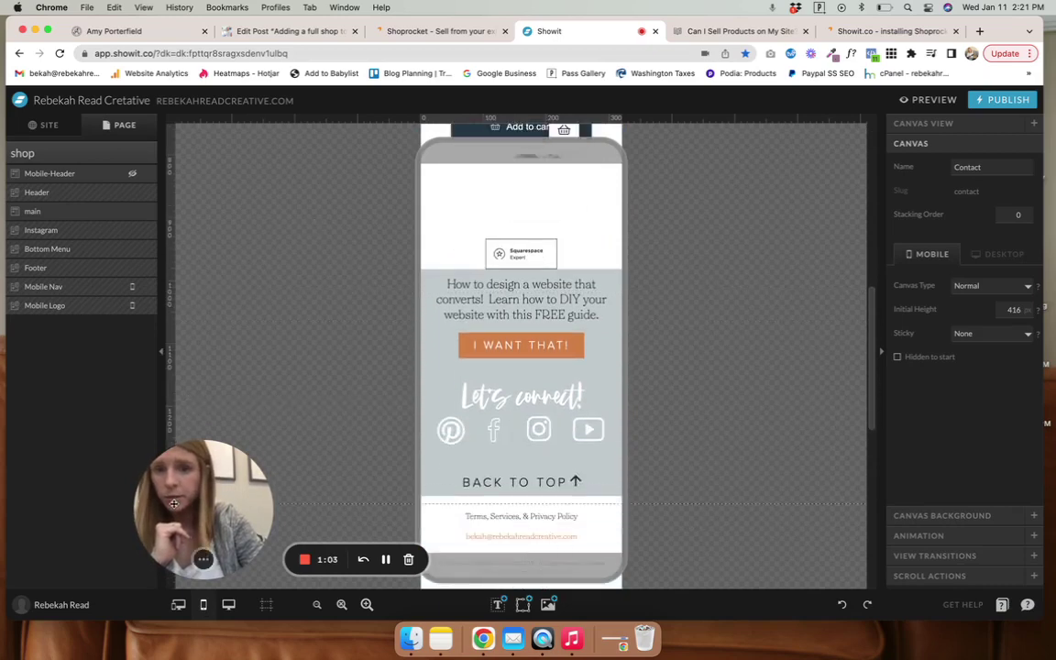
{"action": "scroll", "coordinate": [476, 366], "scroll_direction": "down", "scroll_amount": 3}
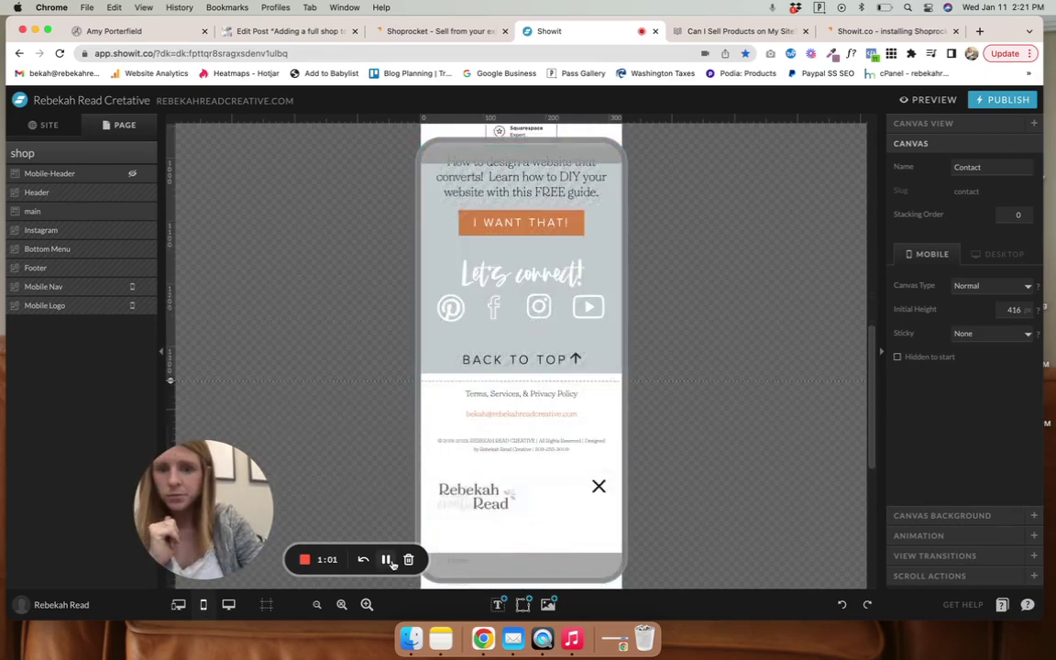
{"action": "scroll", "coordinate": [388, 551], "scroll_direction": "up", "scroll_amount": 5}
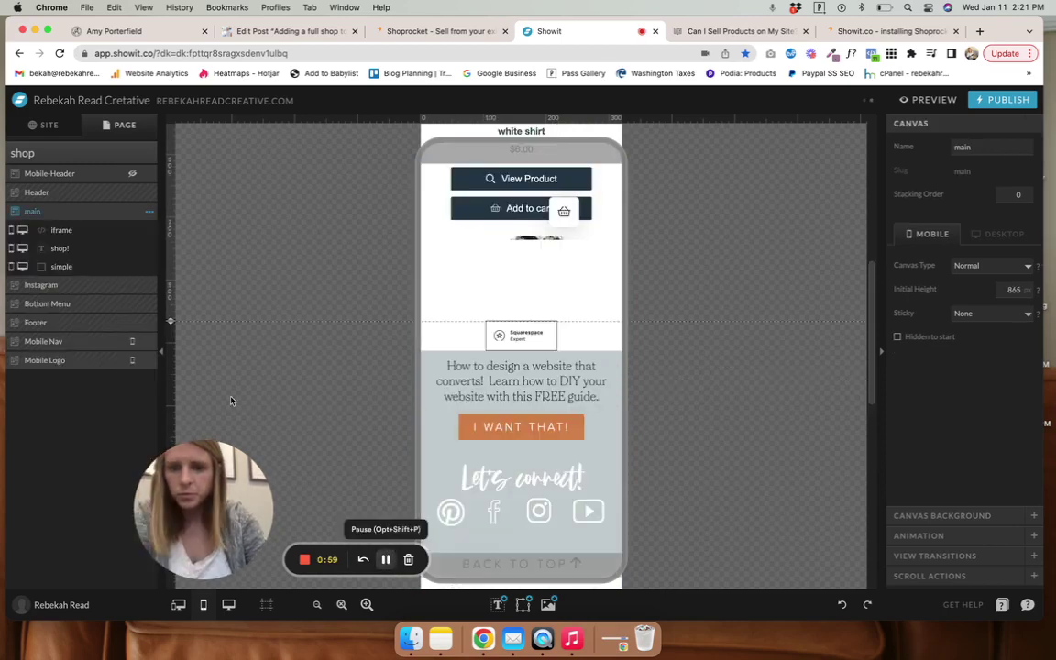
{"action": "left_click_drag", "start_coordinate": [170, 569], "coordinate": [266, 351]}
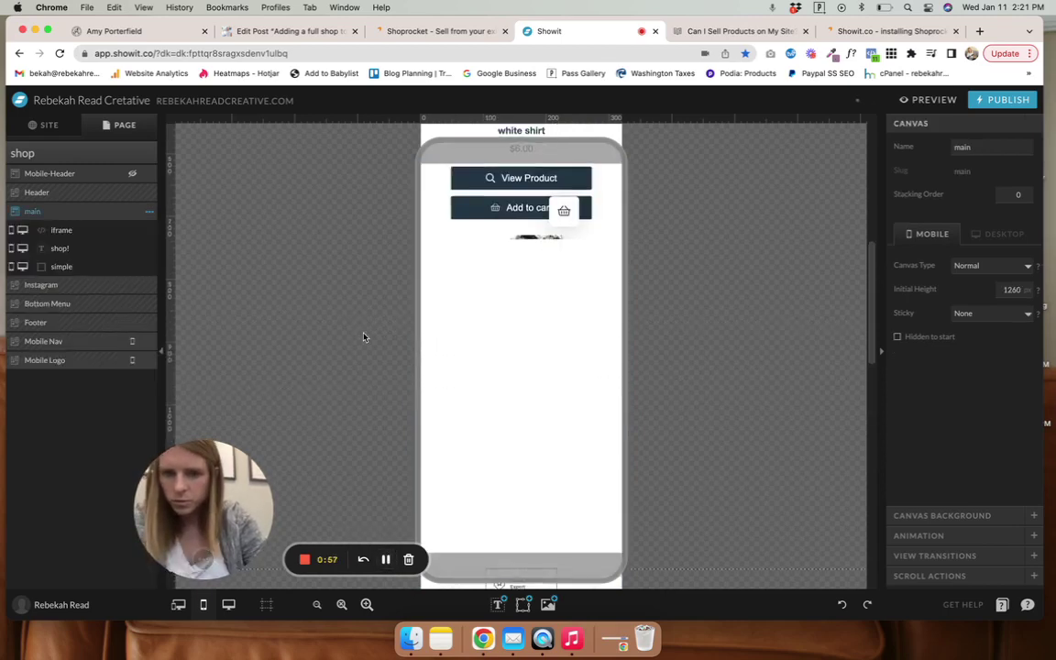
{"action": "left_click_drag", "start_coordinate": [172, 371], "coordinate": [142, 430]}
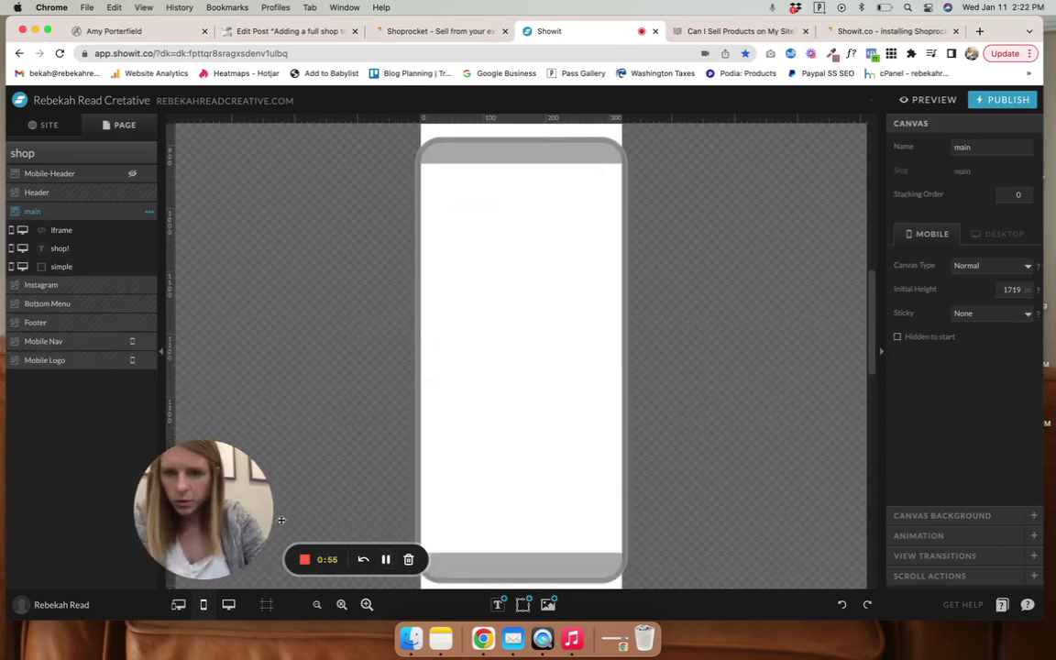
- Preview the shop page on mobile and add one red shirt to the cart
{"action": "left_click", "coordinate": [928, 99]}
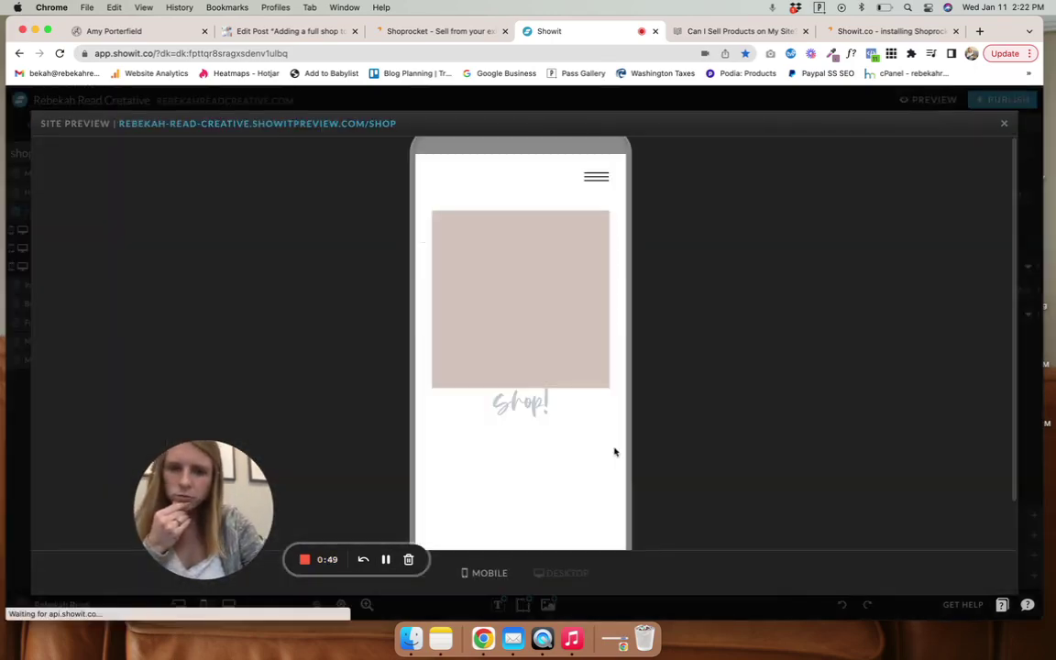
{"action": "scroll", "coordinate": [614, 449], "scroll_direction": "down", "scroll_amount": 3}
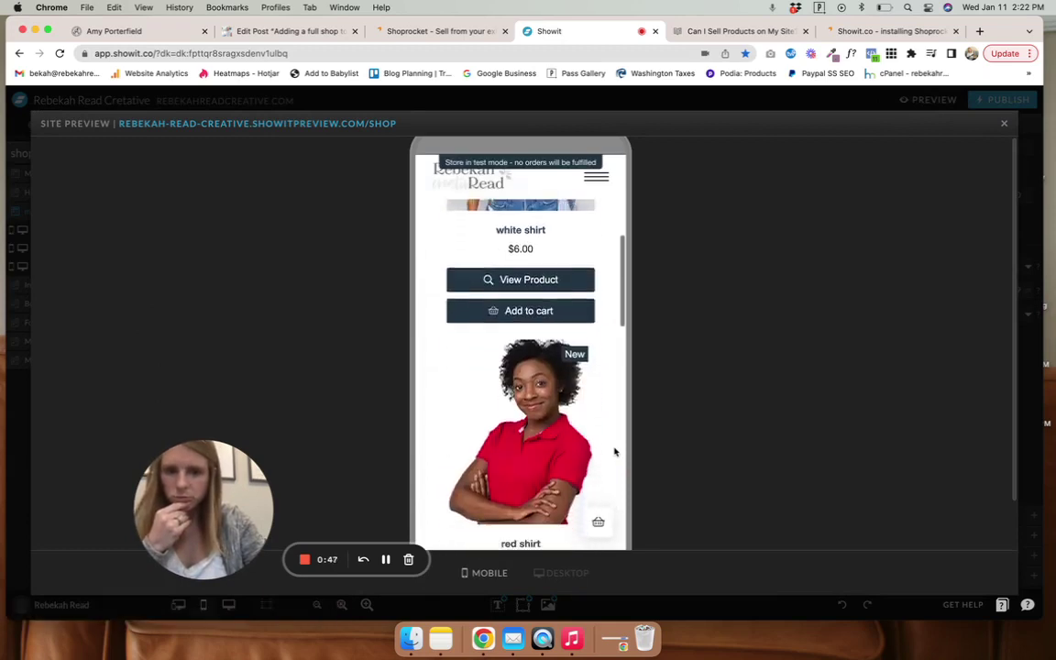
{"action": "scroll", "coordinate": [614, 449], "scroll_direction": "down", "scroll_amount": 3}
{"action": "scroll", "coordinate": [609, 448], "scroll_direction": "down", "scroll_amount": 1}
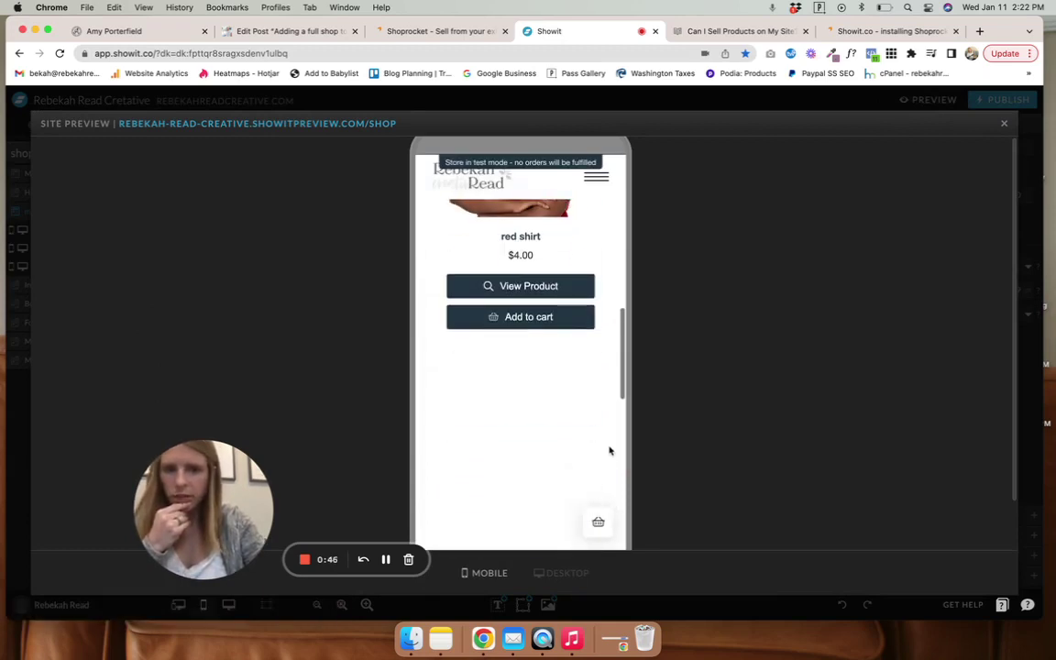
{"action": "left_click", "coordinate": [503, 315]}
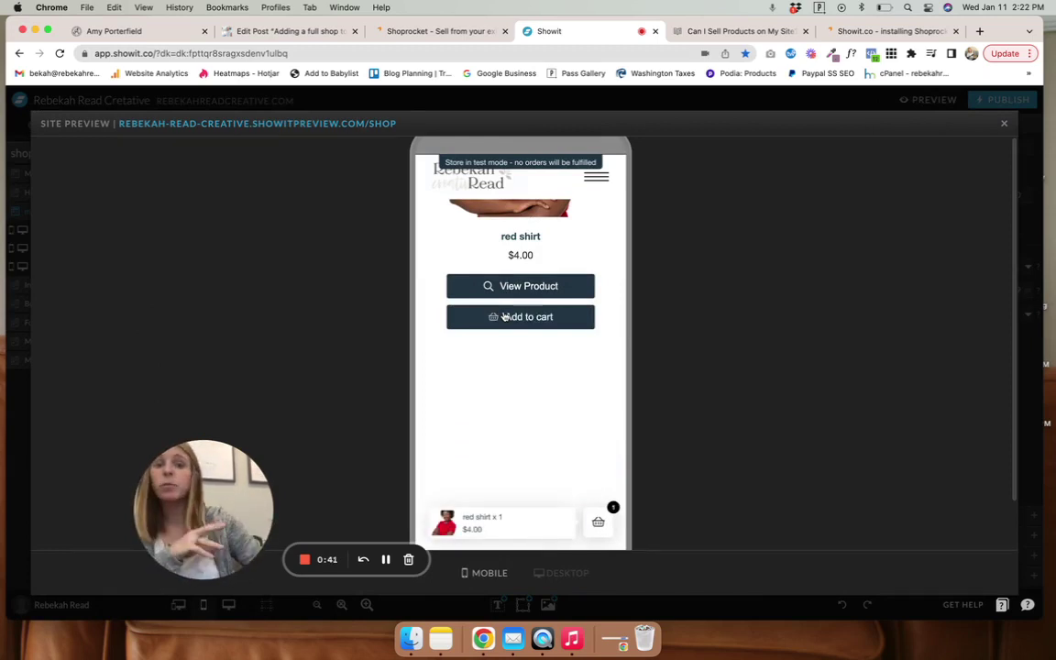
{"action": "scroll", "coordinate": [550, 275], "scroll_direction": "up", "scroll_amount": 3}
{"action": "scroll", "coordinate": [568, 230], "scroll_direction": "up", "scroll_amount": 4}
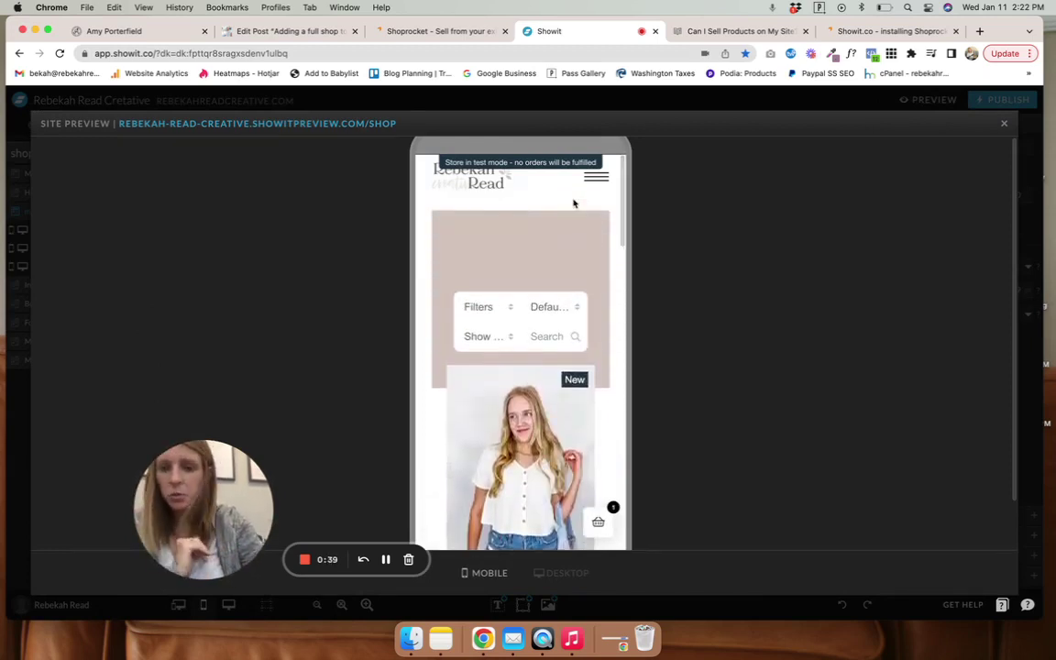
{"action": "scroll", "coordinate": [573, 202], "scroll_direction": "down", "scroll_amount": 1}
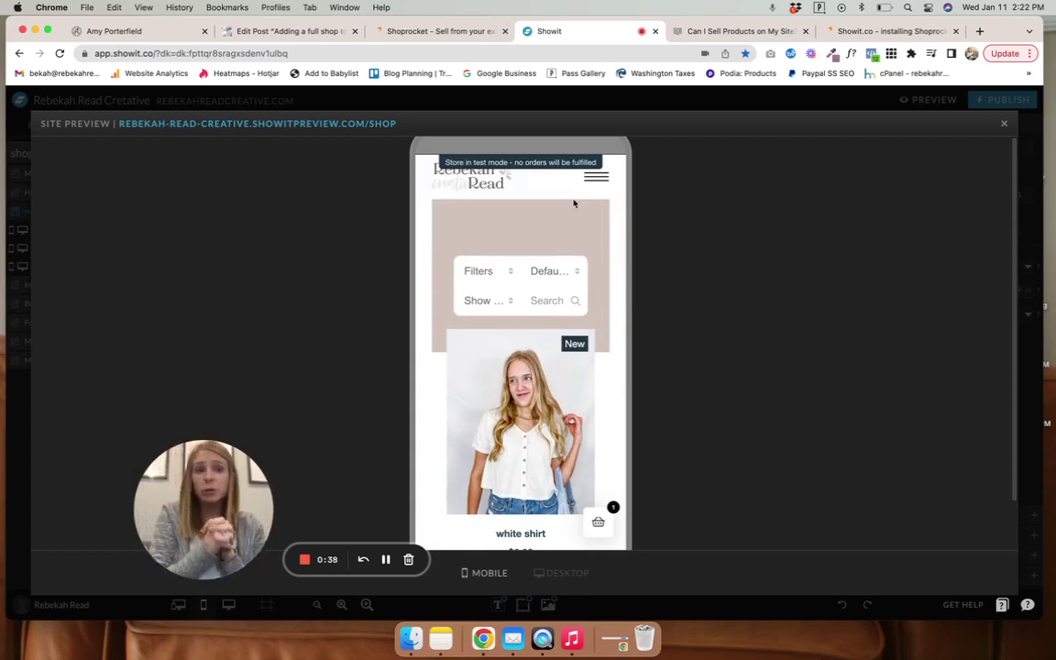